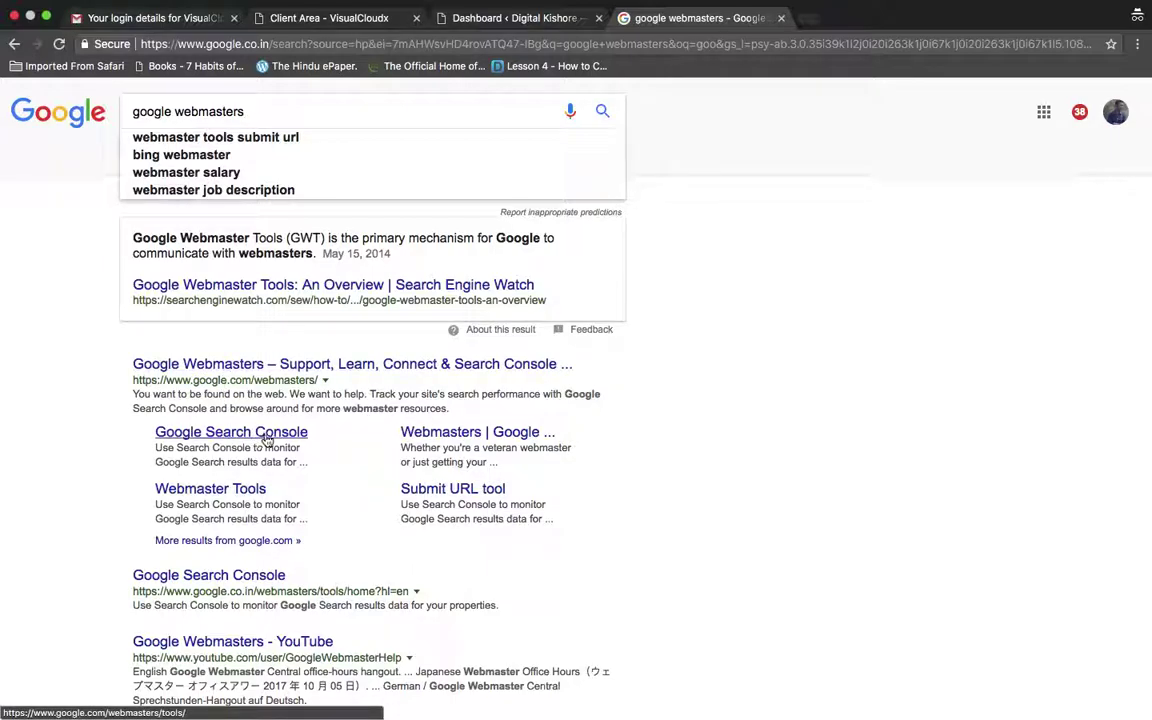
# Step: Open the Google Webmasters site from the search results and sign in to Search Console
pyautogui.click(776, 365)
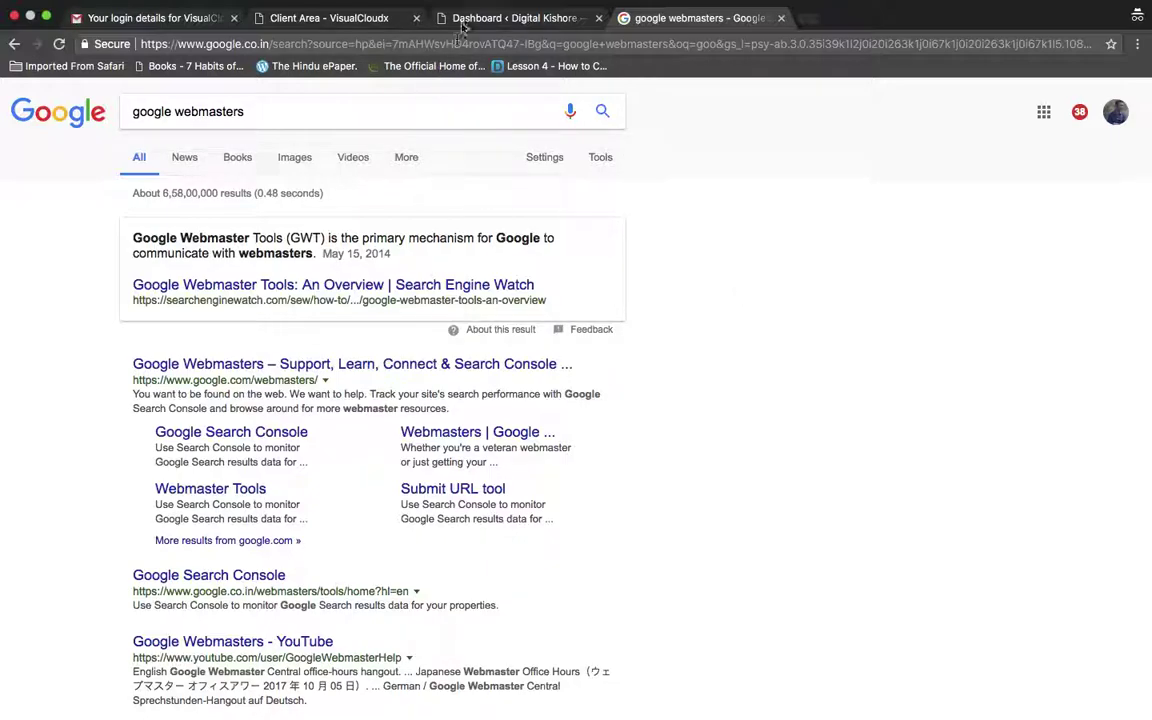
pyautogui.click(428, 20)
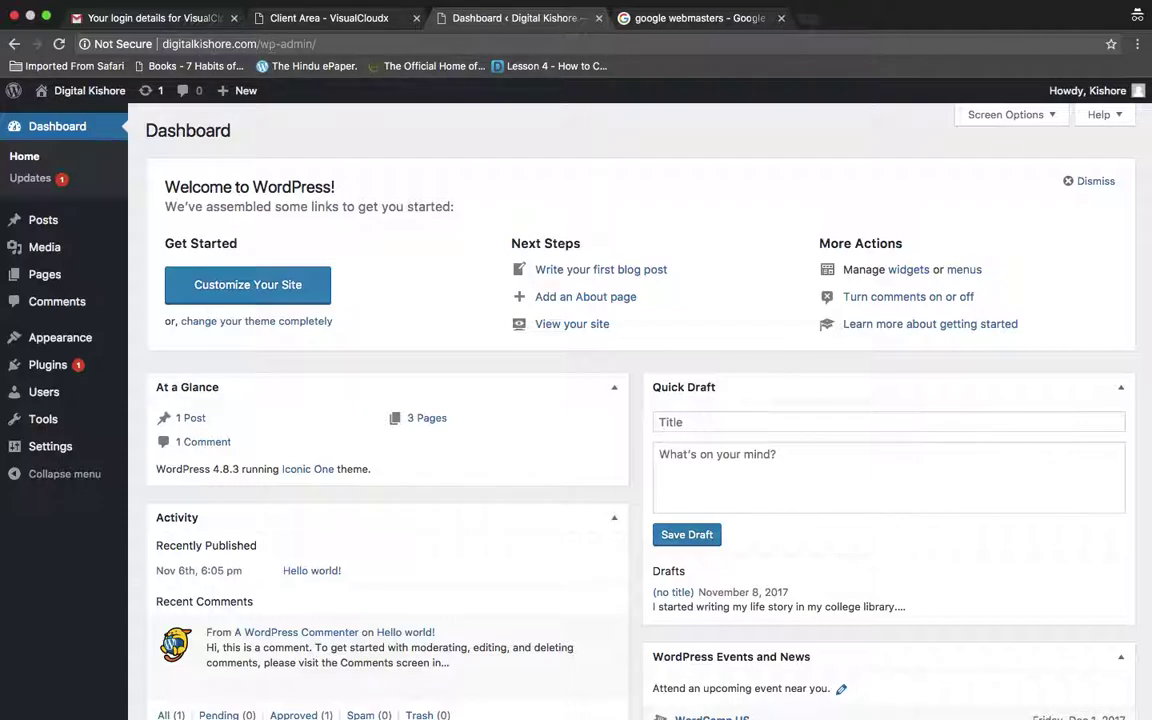
pyautogui.click(684, 20)
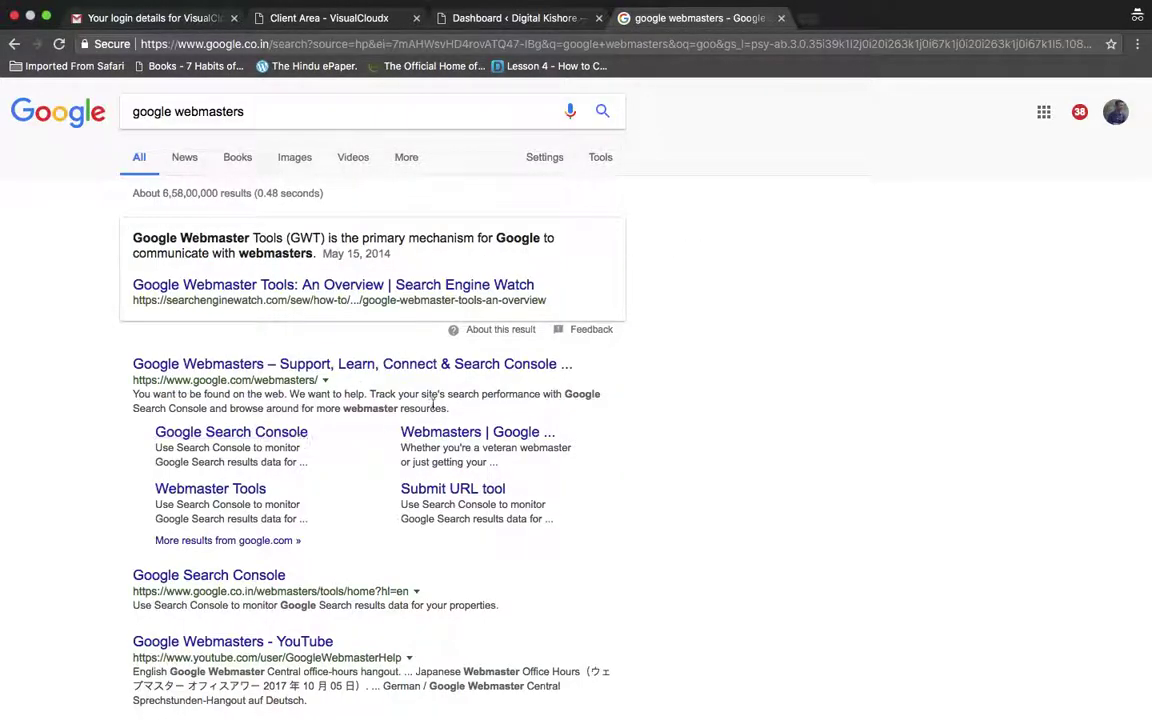
pyautogui.click(262, 113)
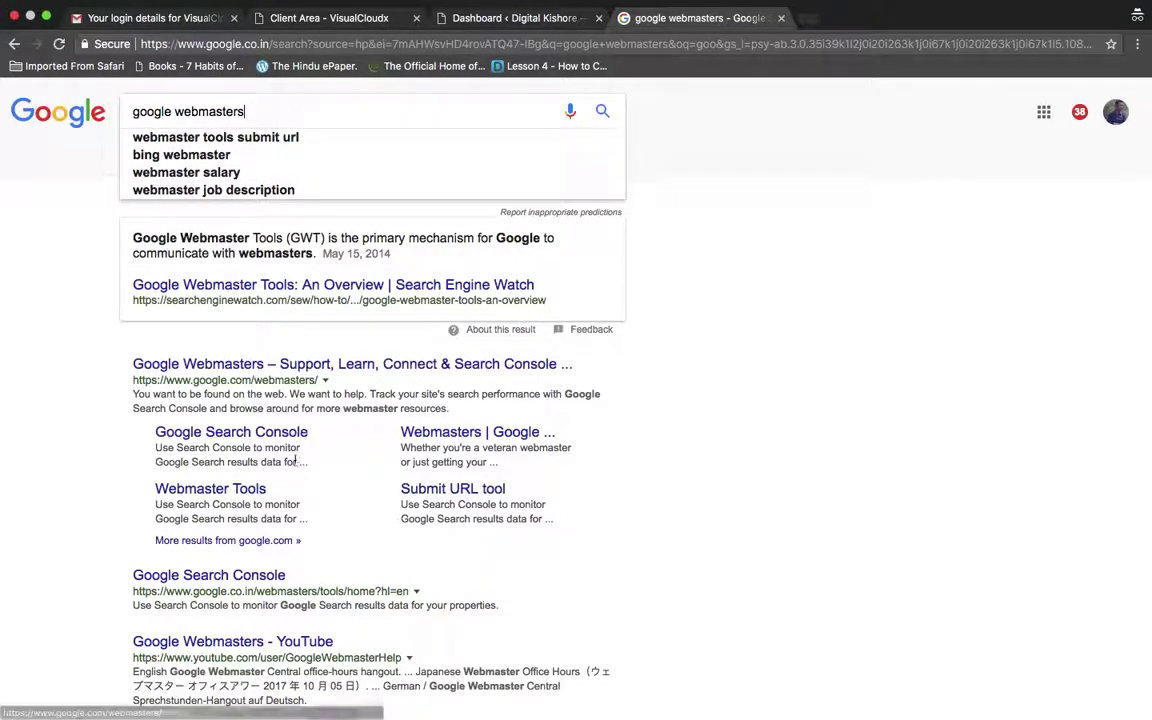
pyautogui.click(309, 372)
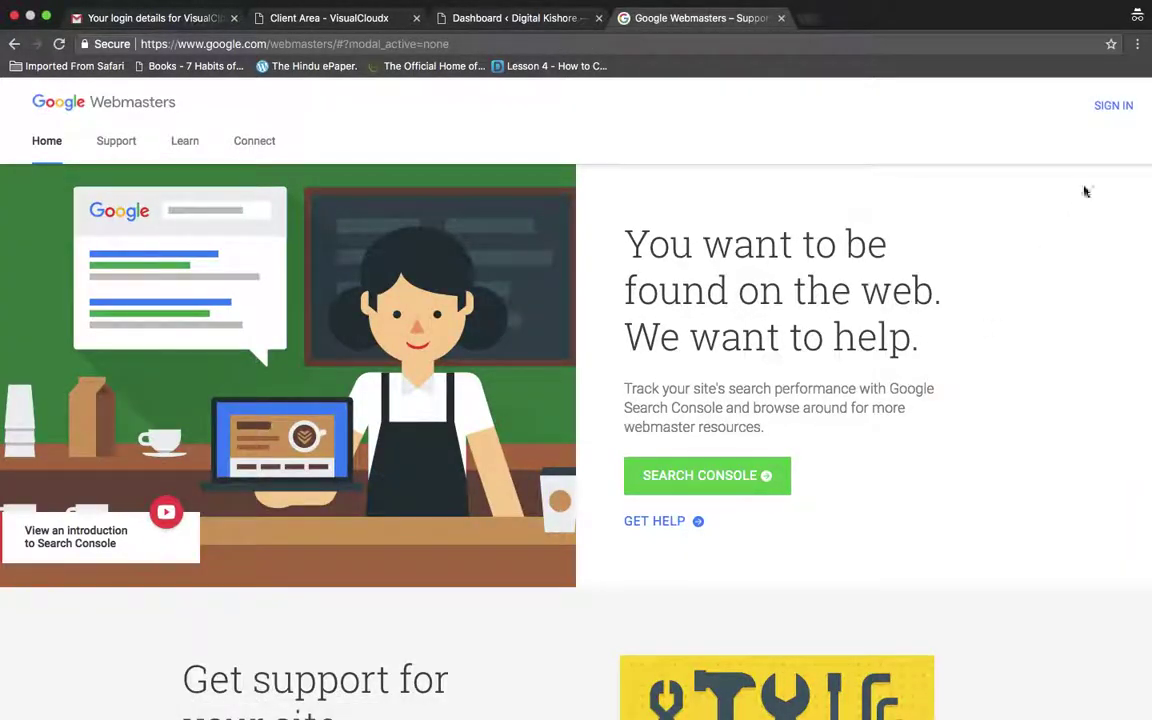
pyautogui.click(1113, 112)
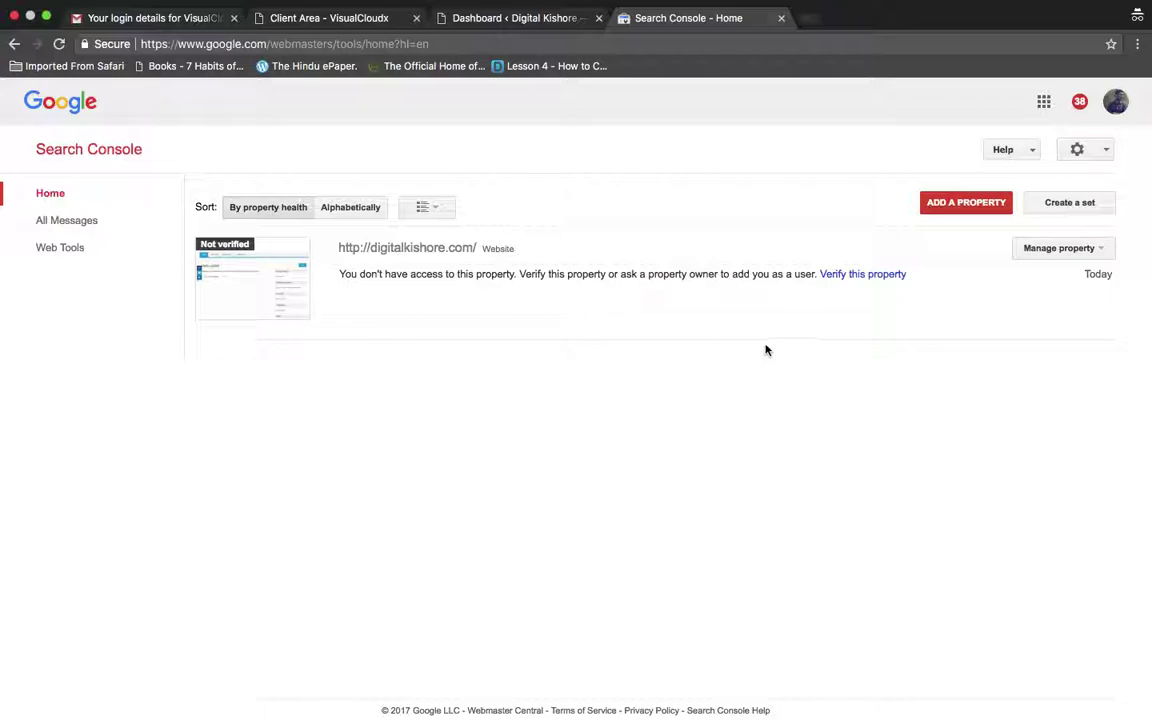
pyautogui.click(1102, 249)
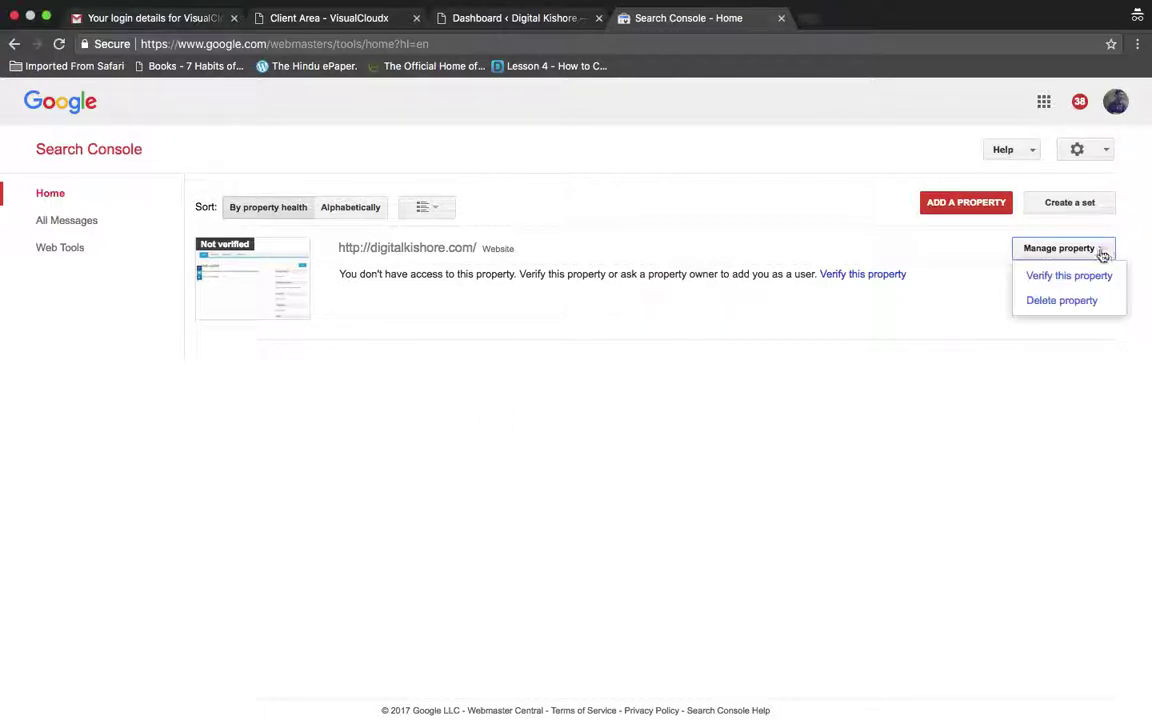
pyautogui.click(1068, 301)
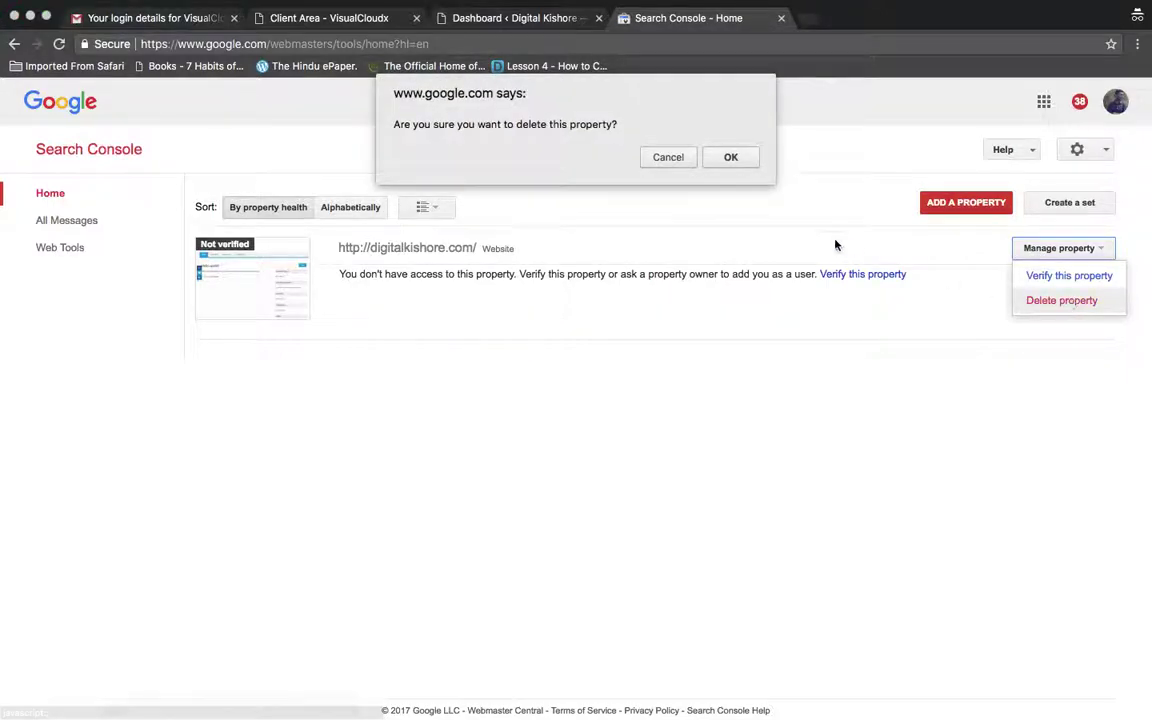
pyautogui.click(731, 158)
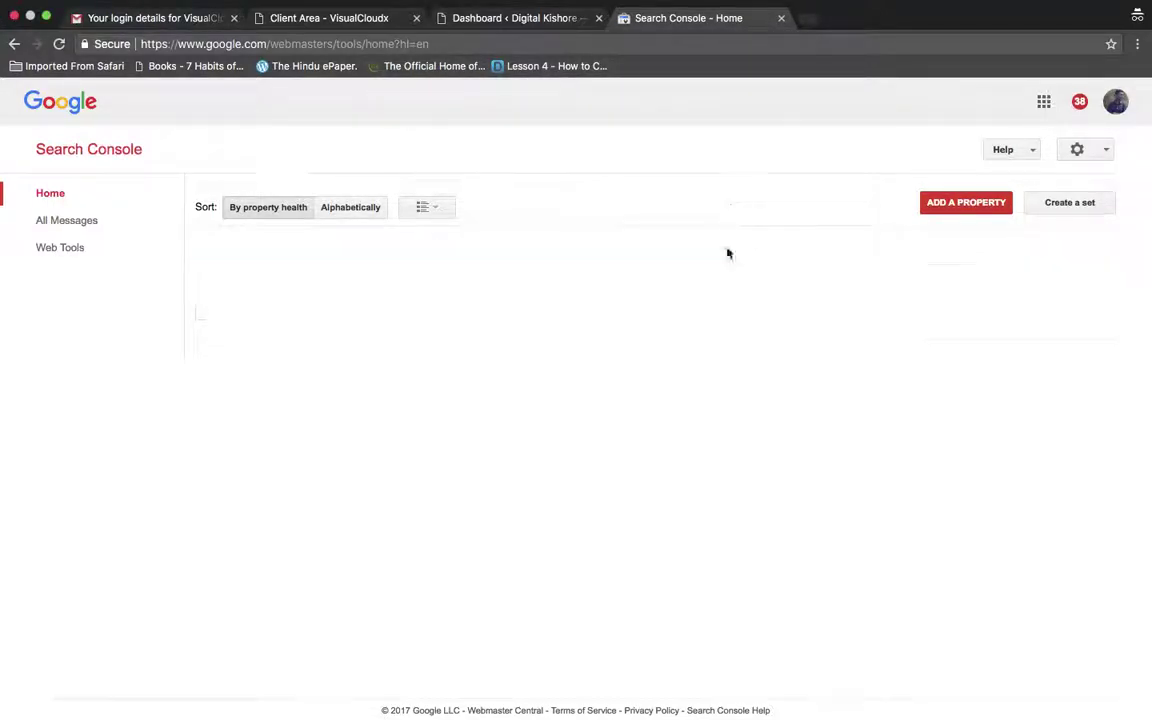
# Step: Start adding a new property and choose Website as its type
pyautogui.click(965, 205)
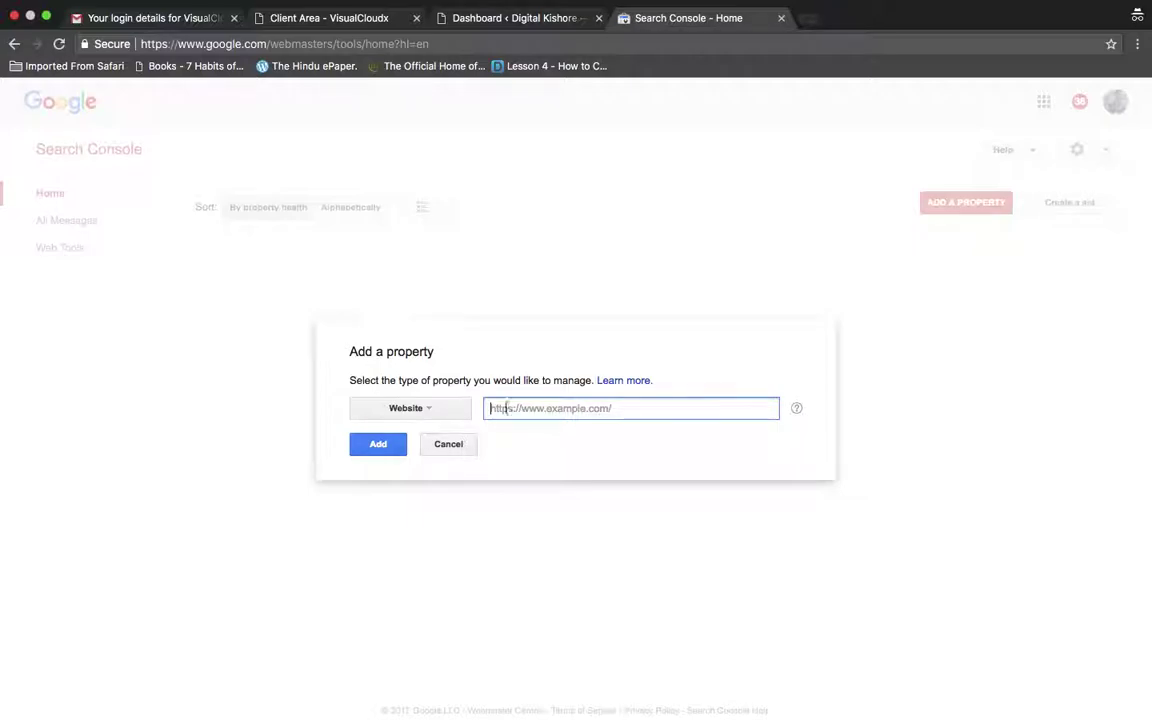
pyautogui.click(437, 414)
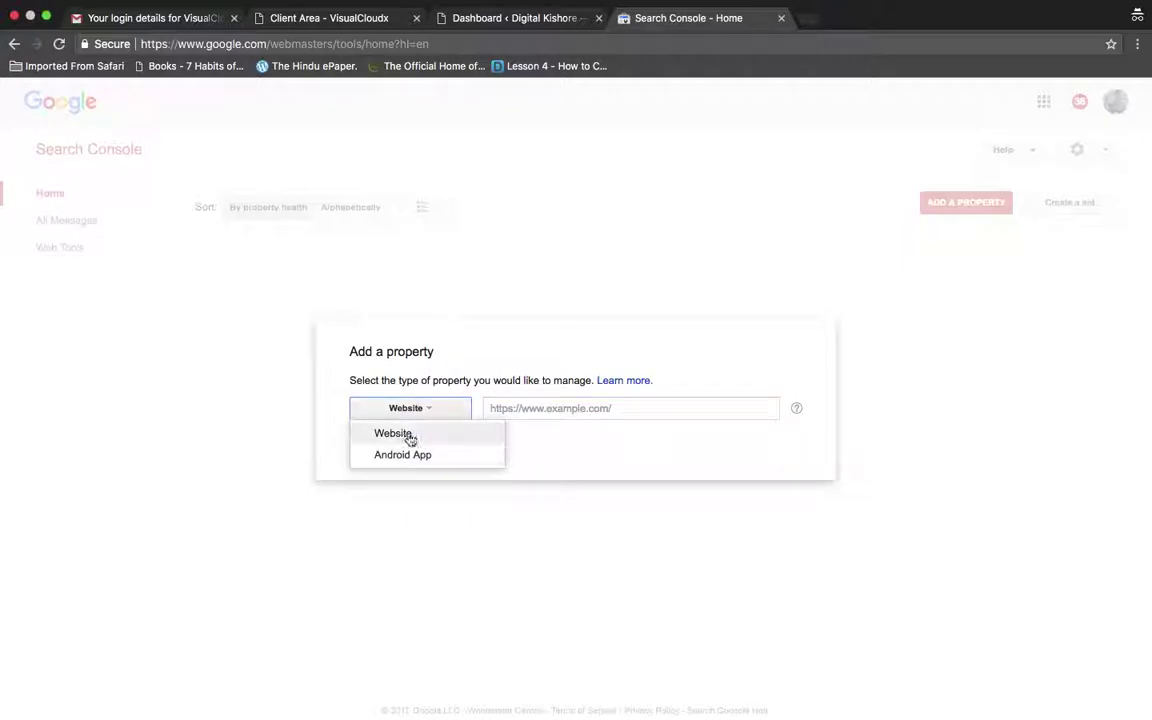
pyautogui.click(409, 435)
pyautogui.click(539, 410)
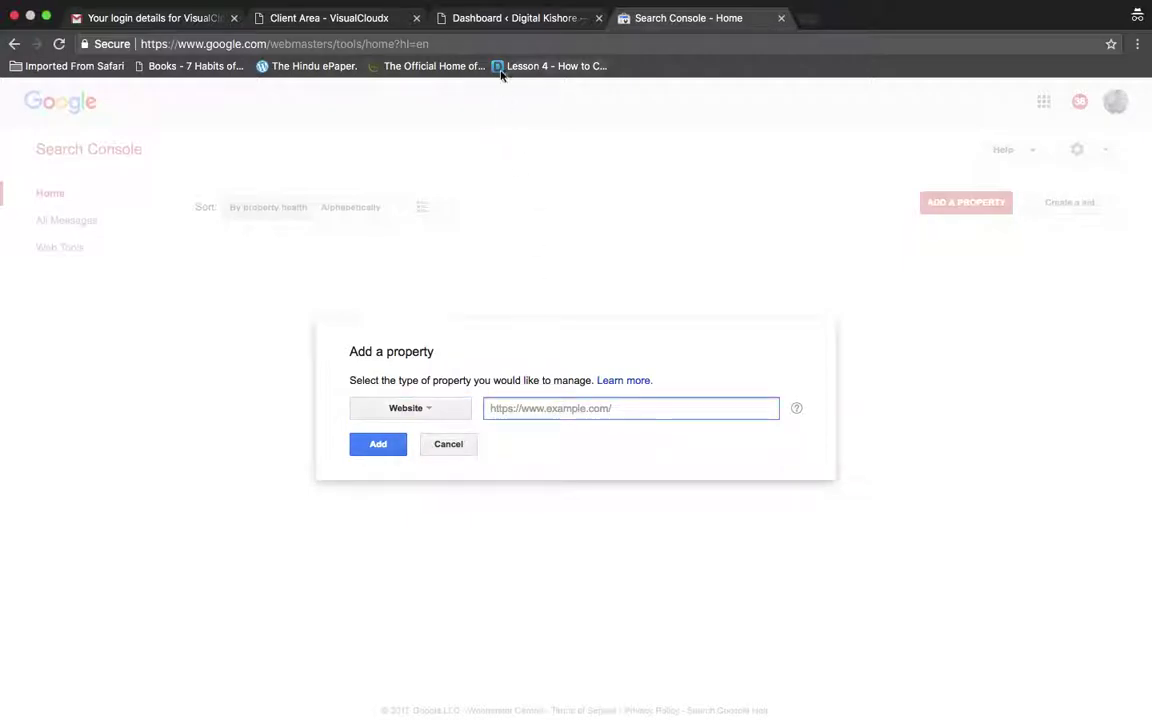
# Step: Copy the WordPress dashboard's web address and paste it as the new property's URL
pyautogui.click(496, 18)
pyautogui.click(351, 44)
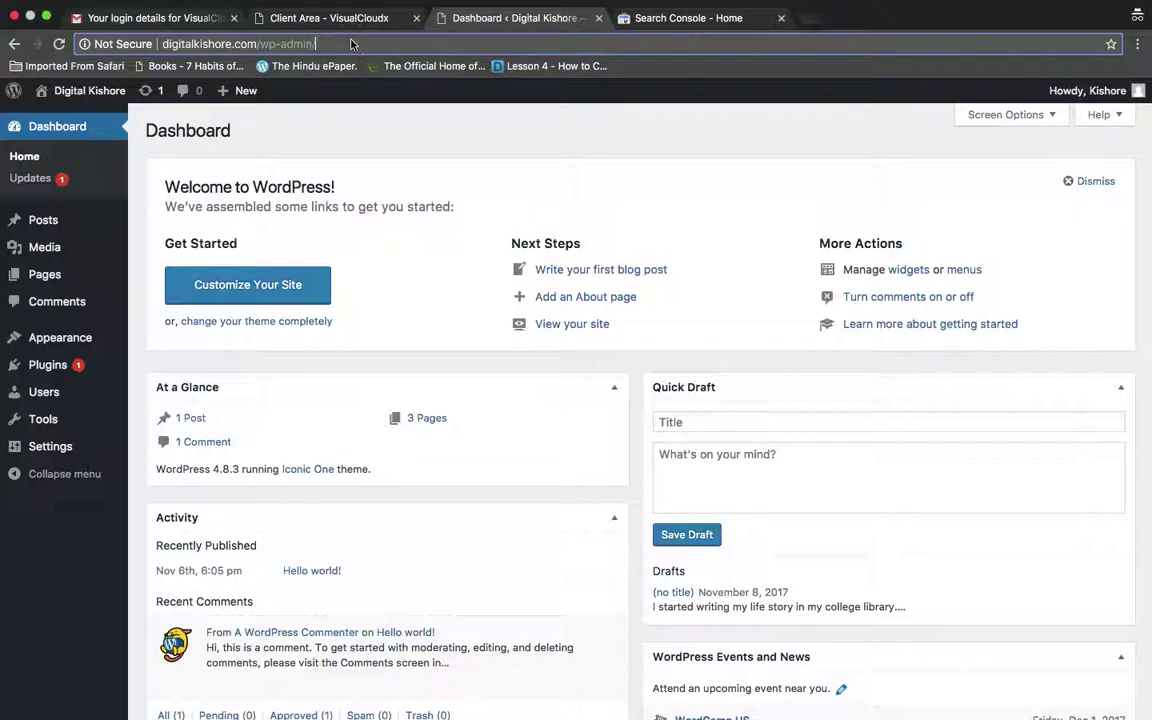
pyautogui.press('super+a')
pyautogui.press('super+c')
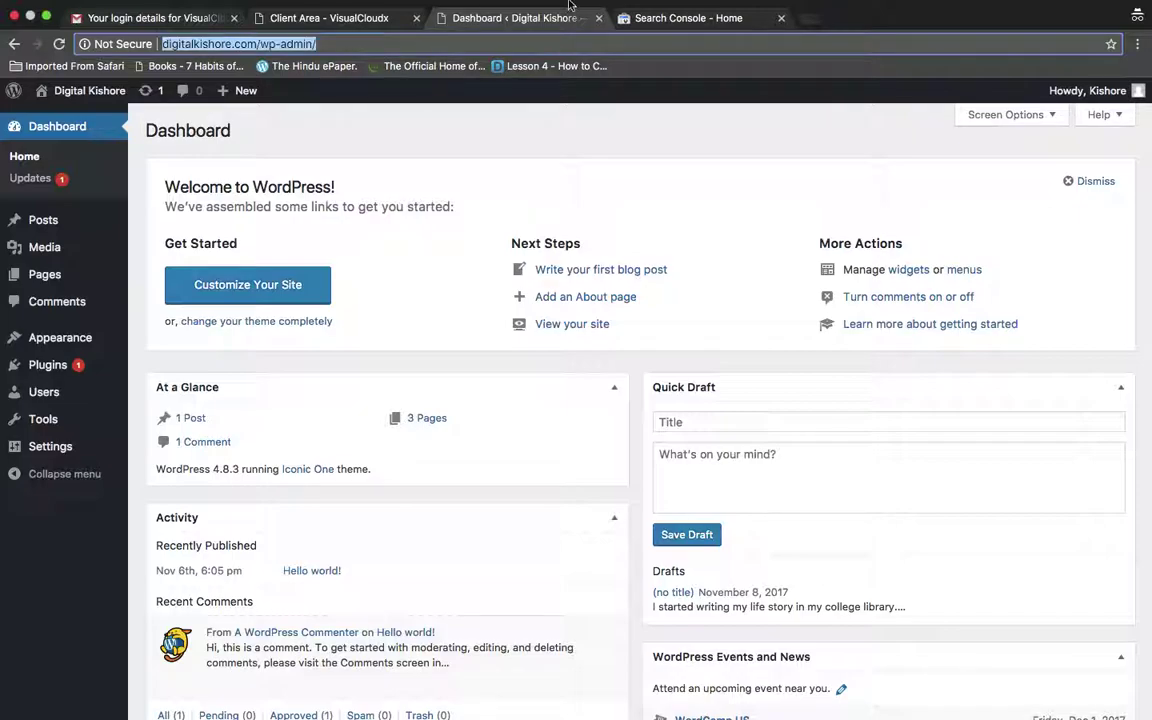
pyautogui.click(688, 33)
pyautogui.click(599, 408)
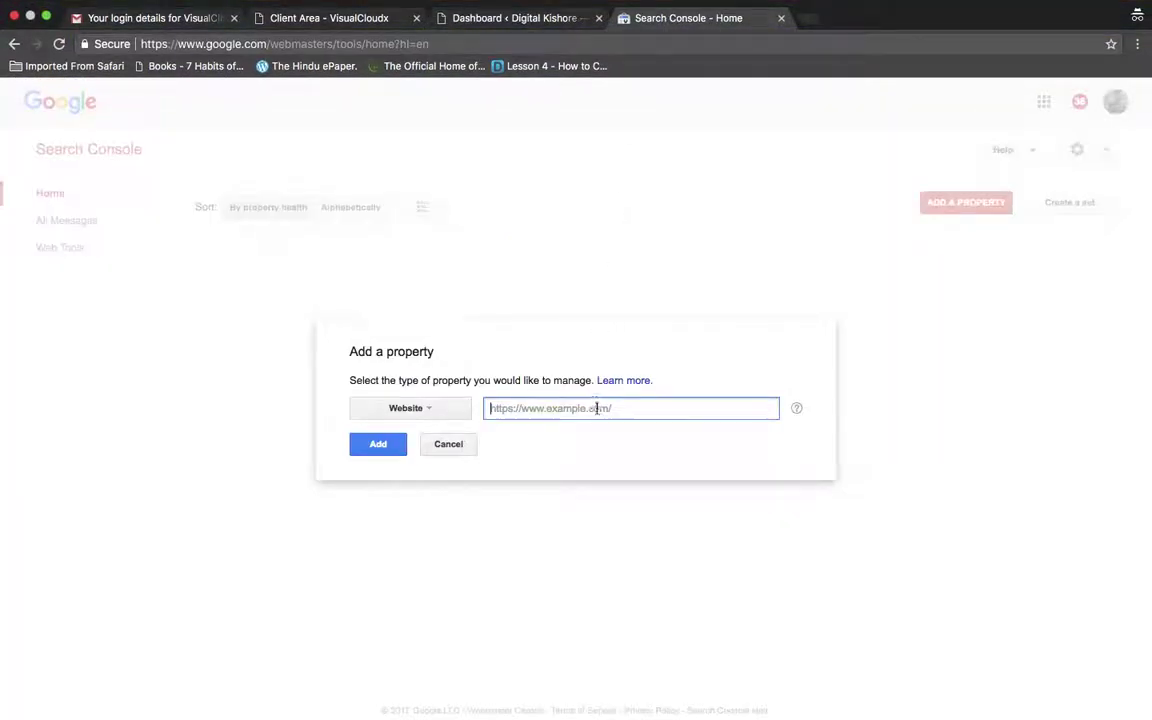
pyautogui.press('super+v')
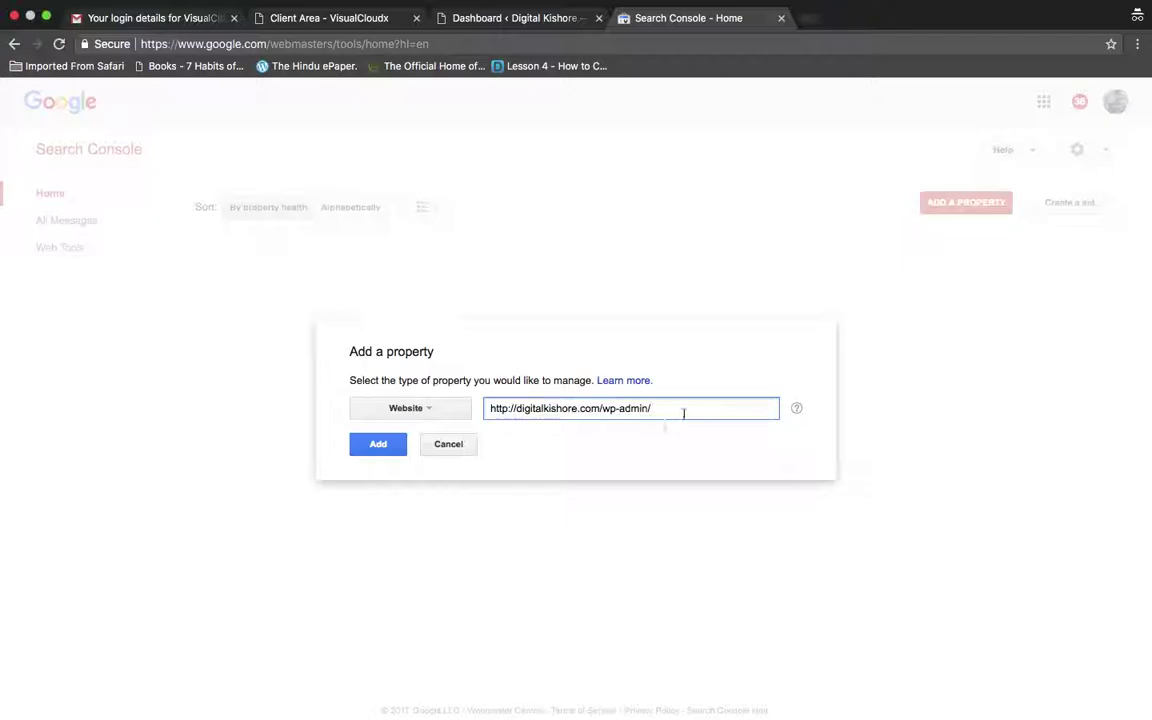
pyautogui.press('BackSpace')
pyautogui.press('BackSpace')
pyautogui.press('BackSpace')
pyautogui.press('BackSpace')
pyautogui.press('BackSpace')
pyautogui.press('BackSpace')
pyautogui.click(378, 446)
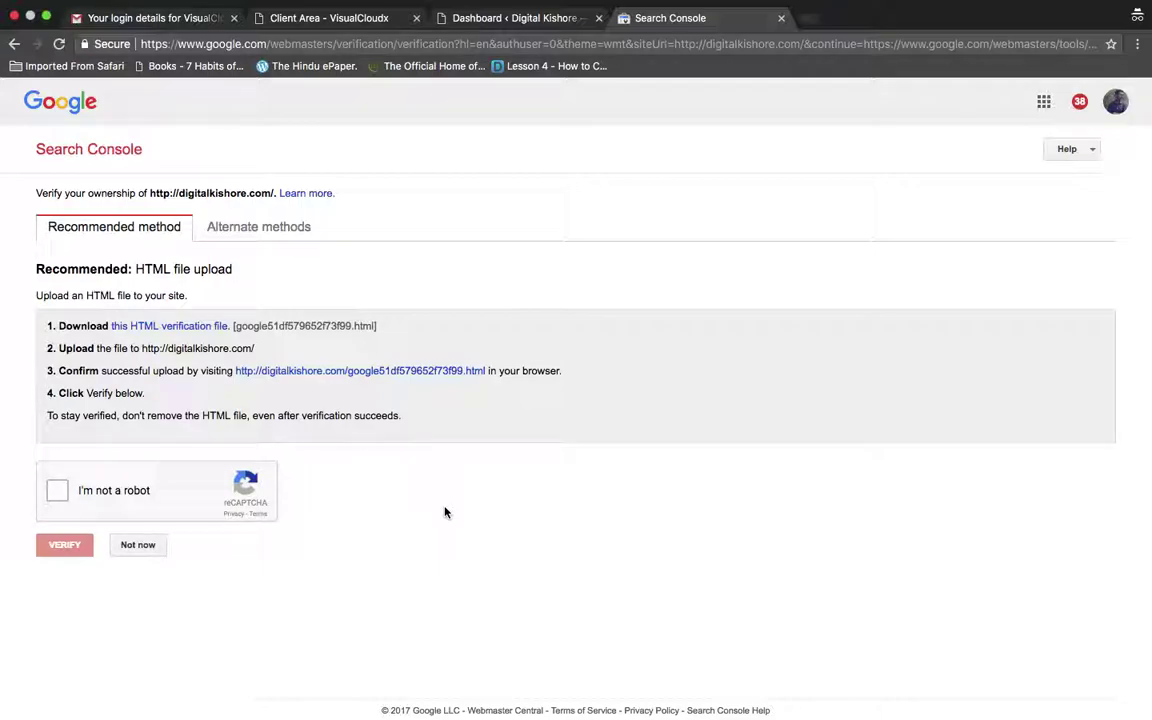
# Step: Review the alternate verification methods, and examine the upload instruction of the recommended HTML file method
pyautogui.click(229, 232)
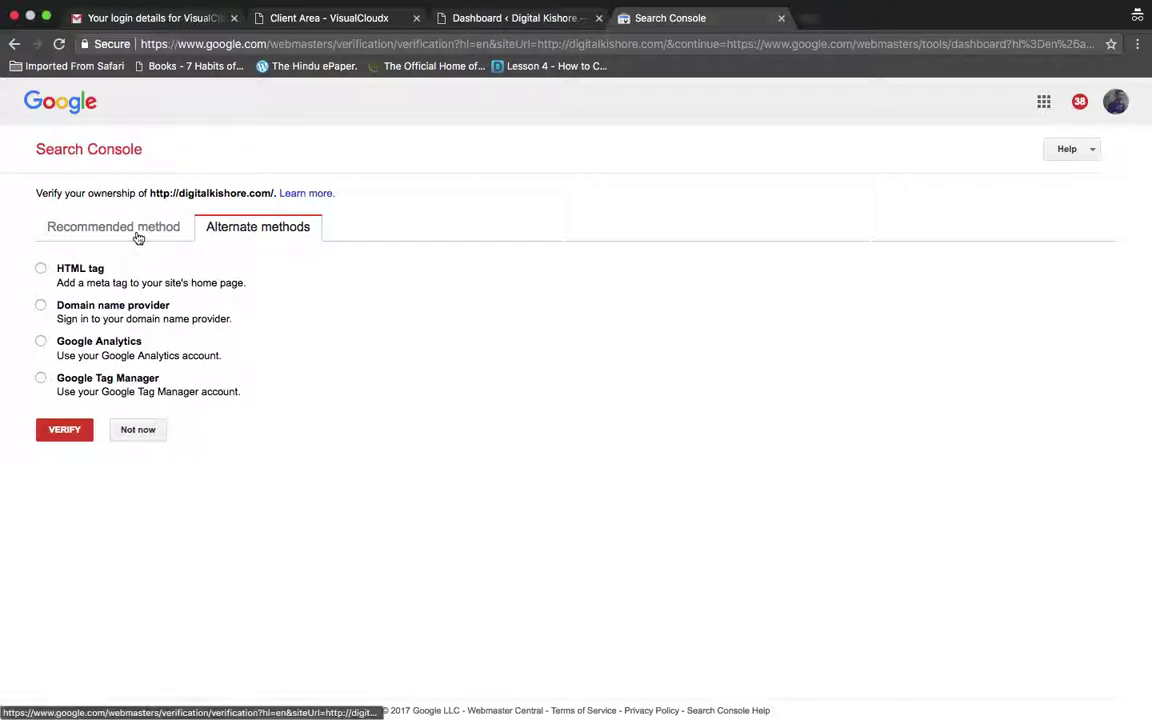
pyautogui.click(167, 233)
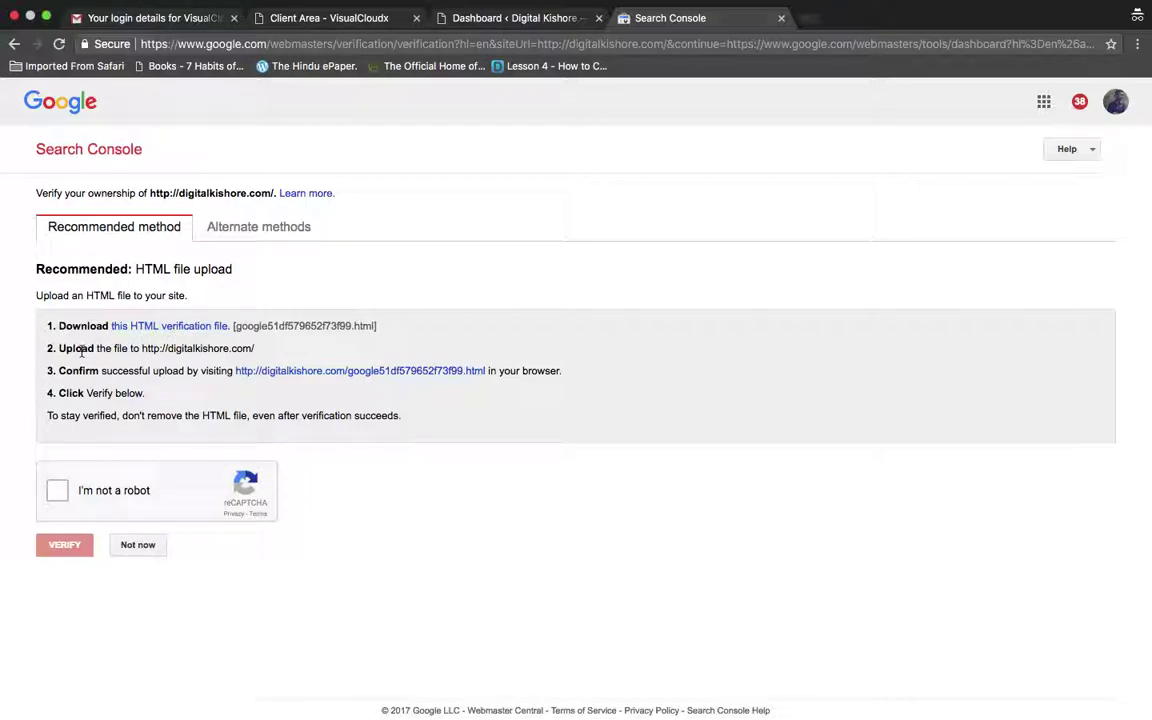
pyautogui.tripleClick(210, 348)
pyautogui.doubleClick(210, 348)
pyautogui.click(210, 348)
pyautogui.tripleClick(210, 348)
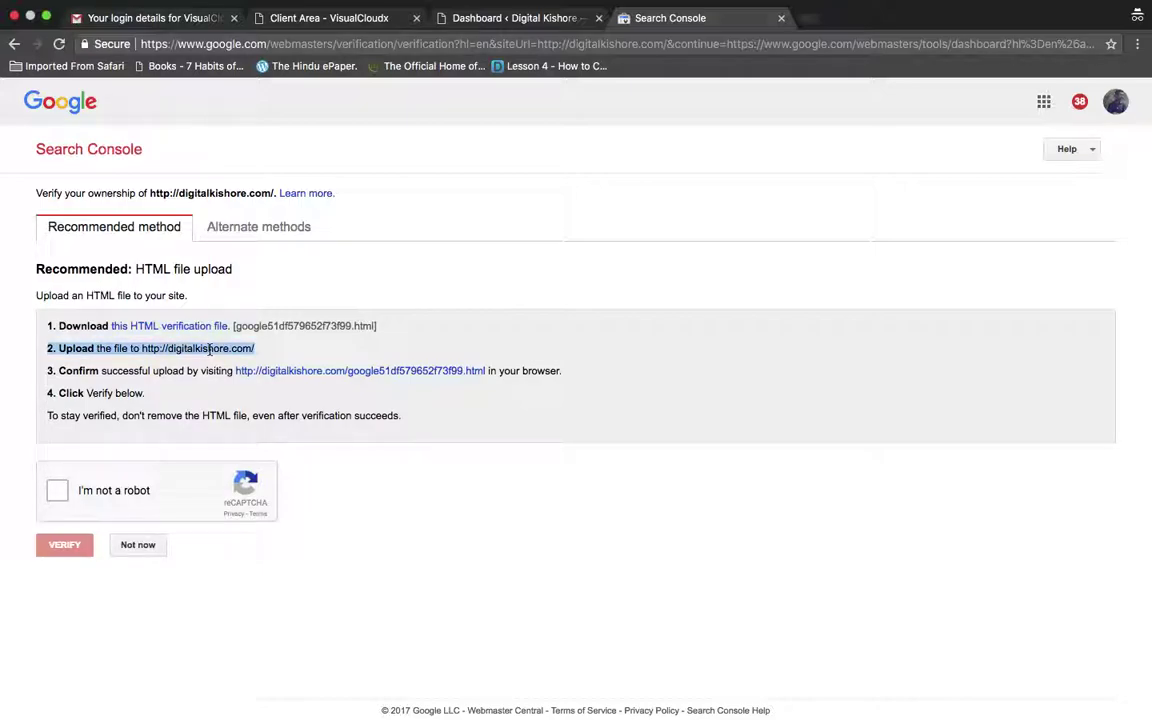
pyautogui.tripleClick(210, 348)
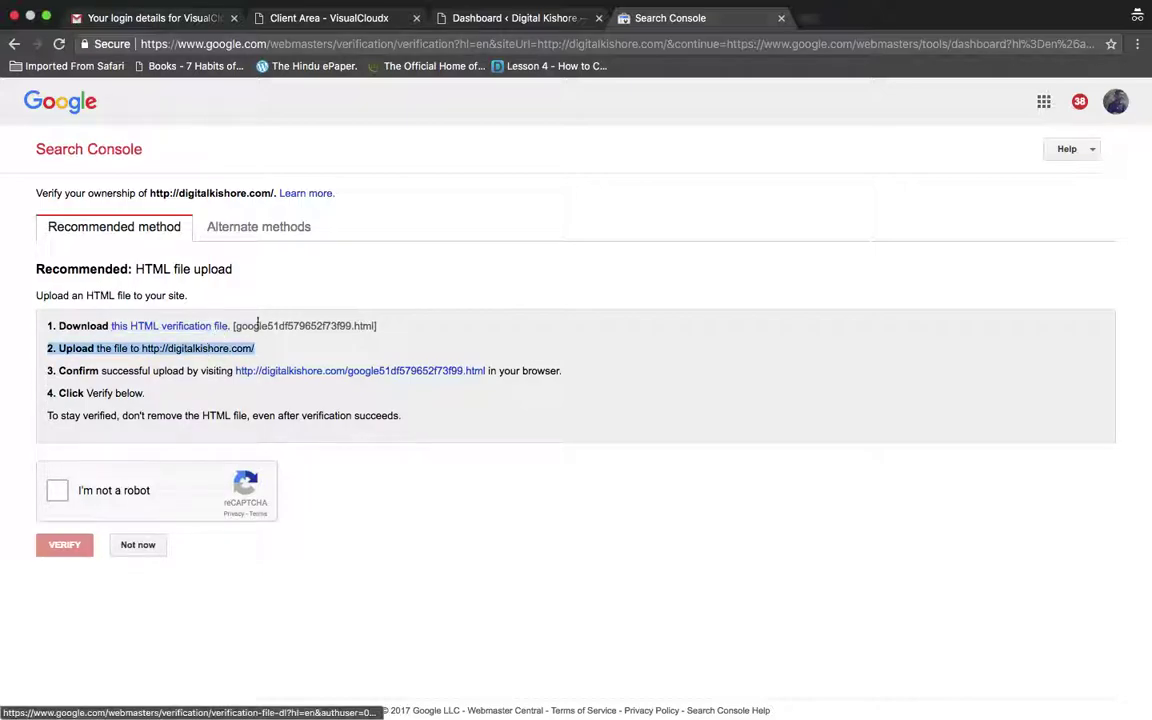
# Step: Check the verification file's confirmation link on the website and close the page it opens
pyautogui.tripleClick(188, 374)
pyautogui.click(240, 372)
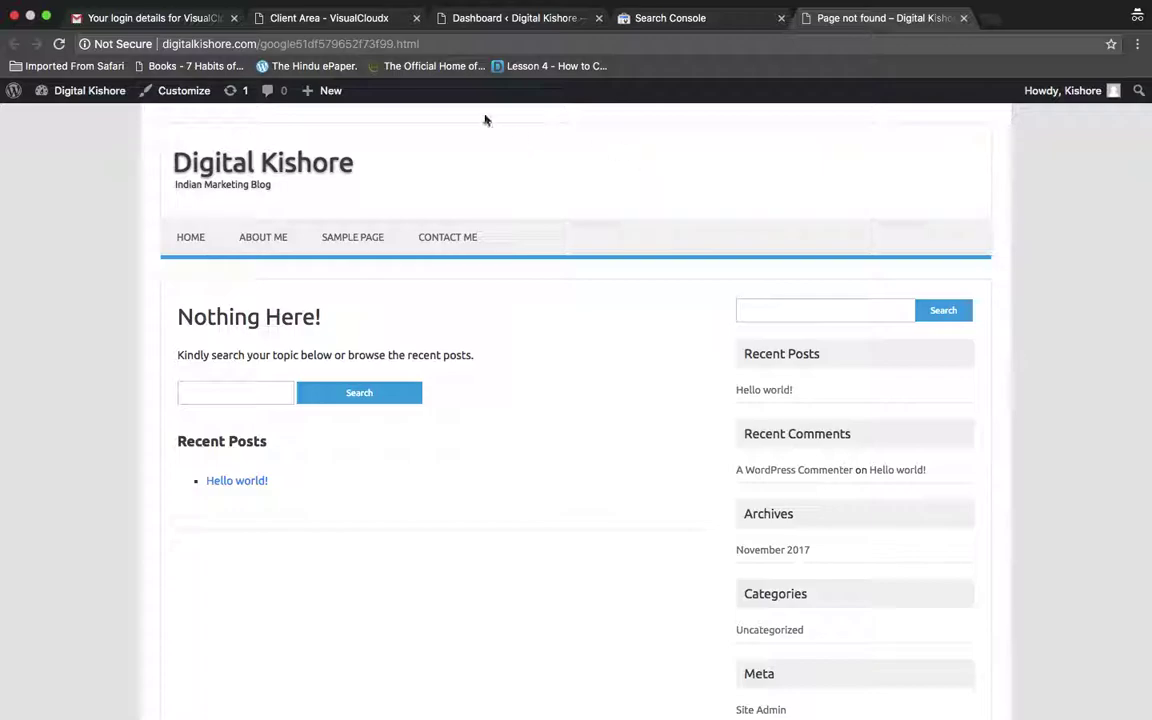
pyautogui.click(670, 18)
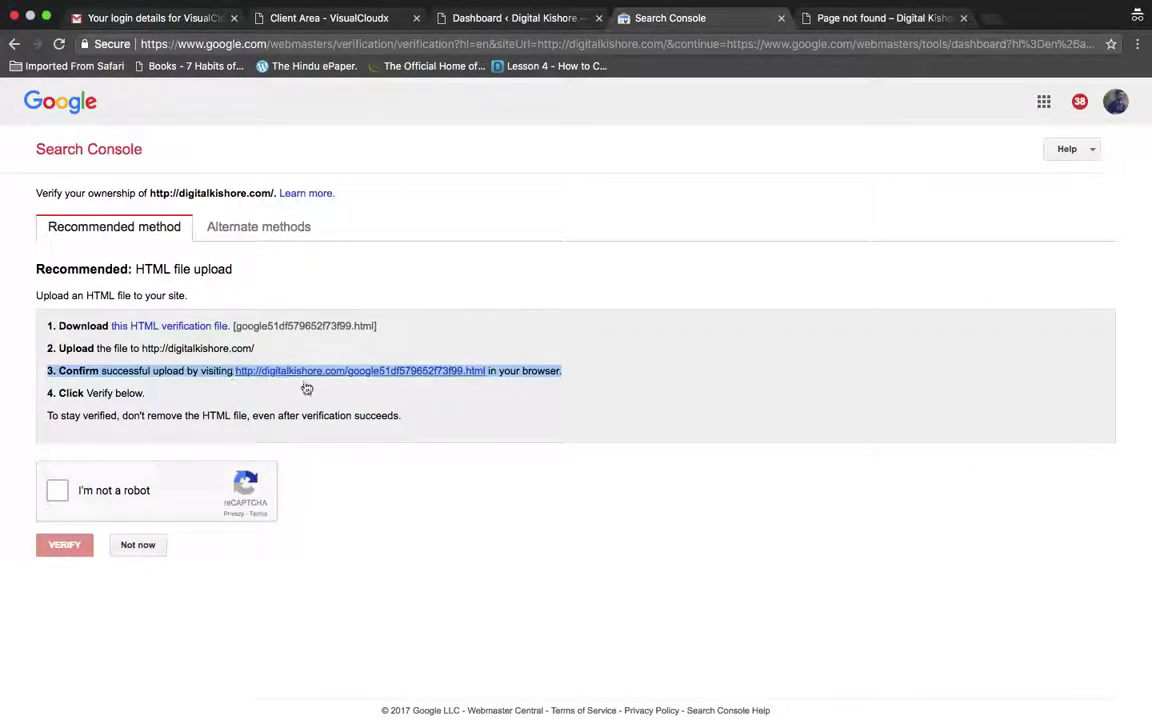
pyautogui.click(422, 447)
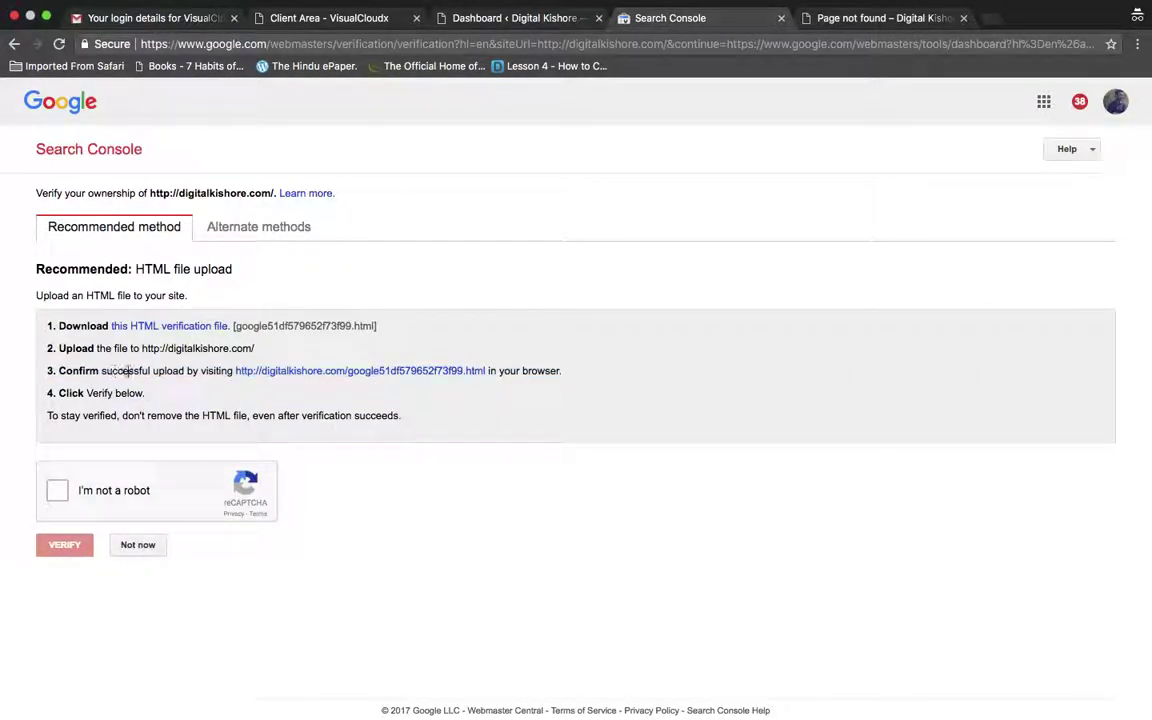
pyautogui.click(845, 20)
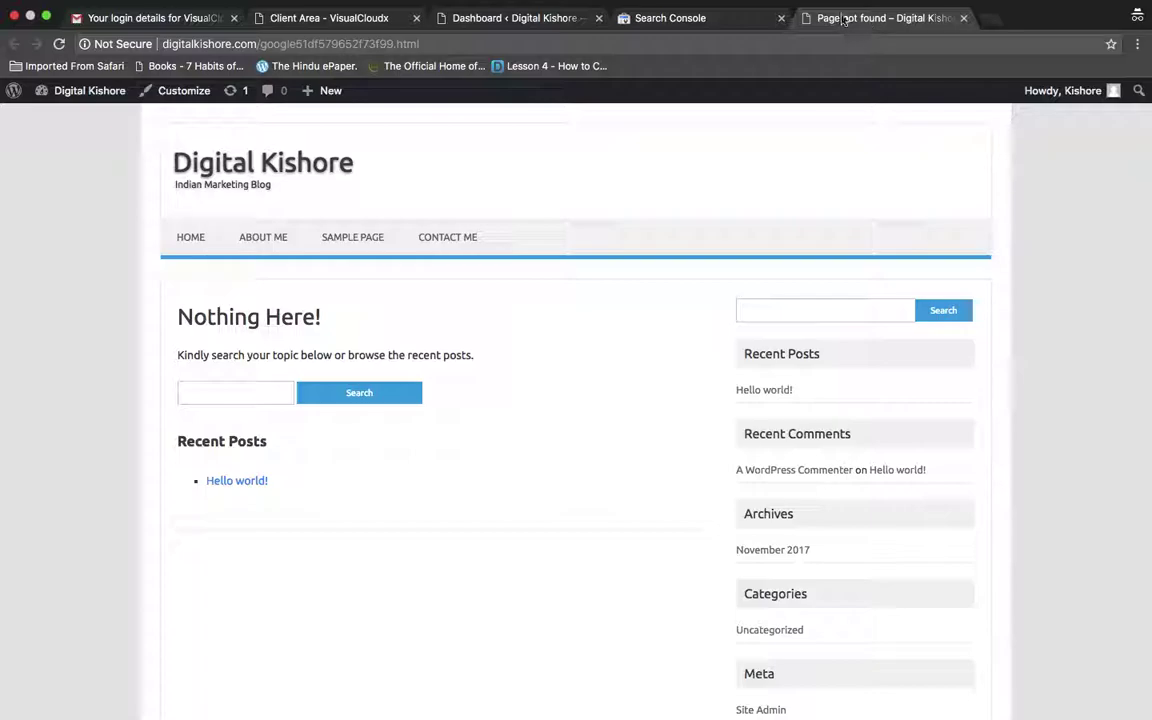
pyautogui.click(963, 18)
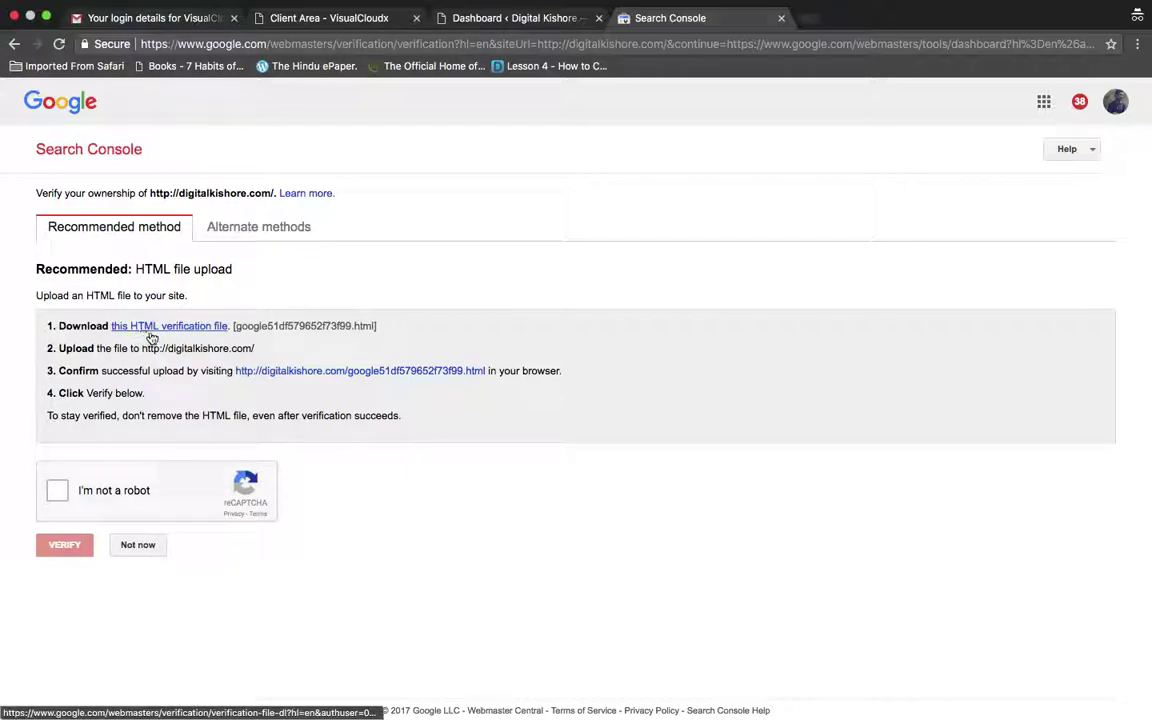
# Step: Download the HTML verification file, and log in to cPanel for the digitalkishore.com hosting service from the VisualCloudx client area
pyautogui.click(182, 331)
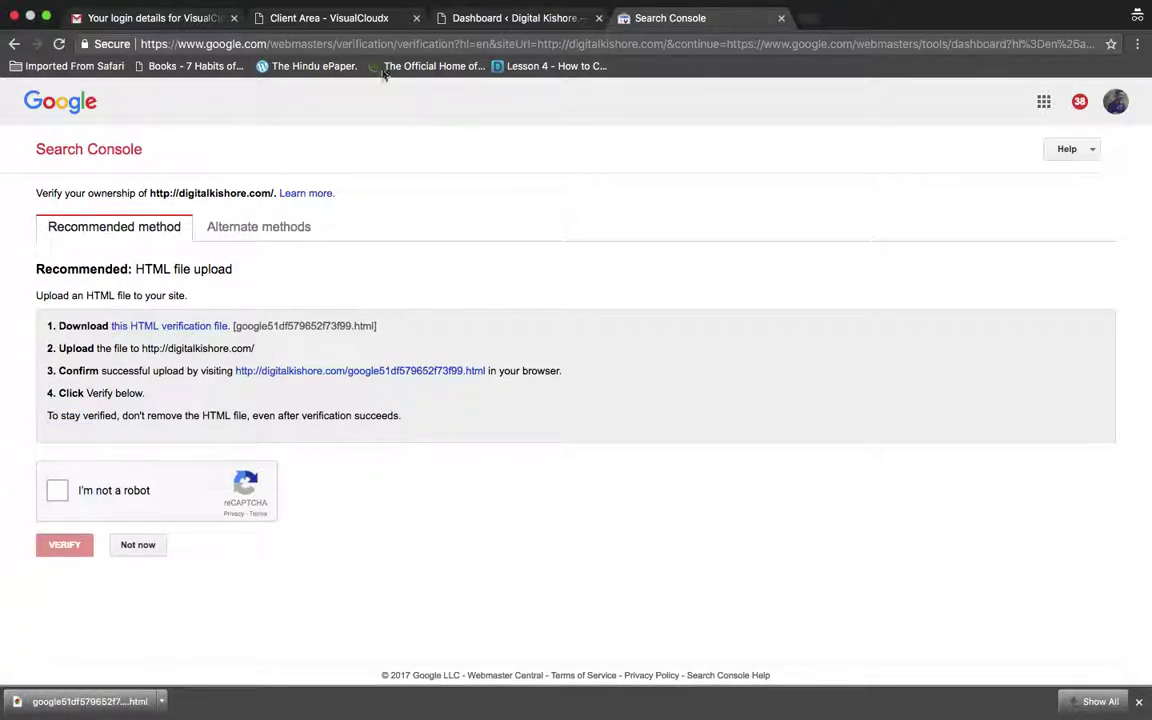
pyautogui.click(328, 18)
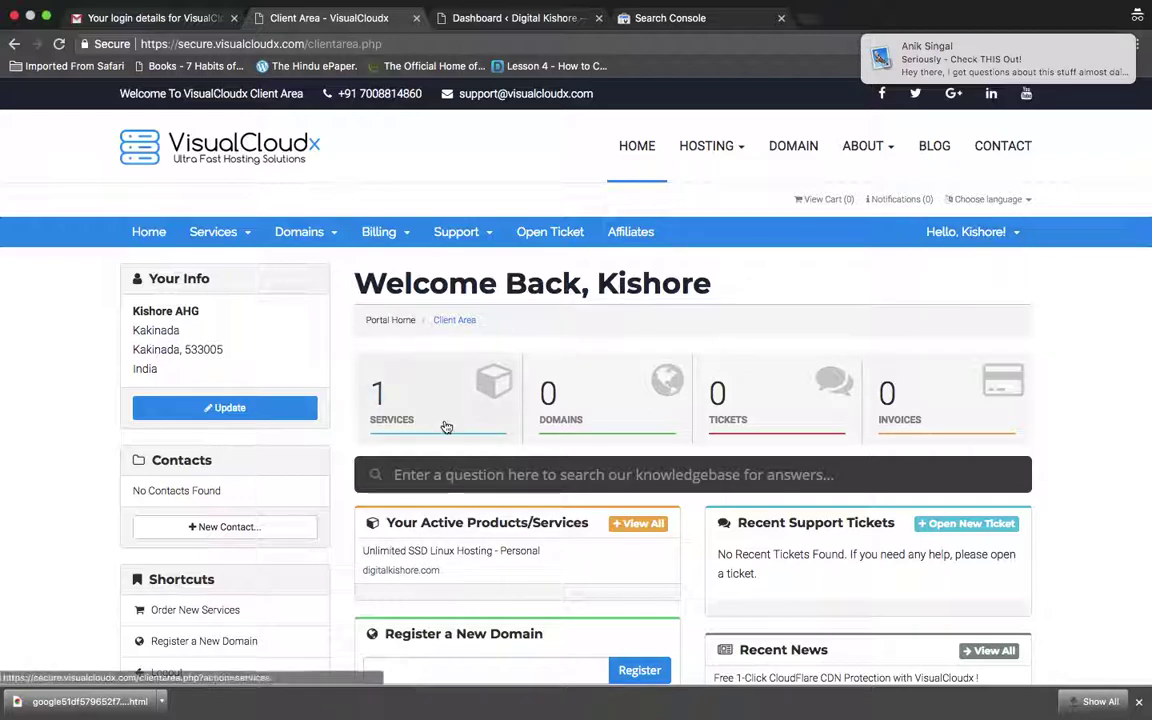
pyautogui.click(452, 390)
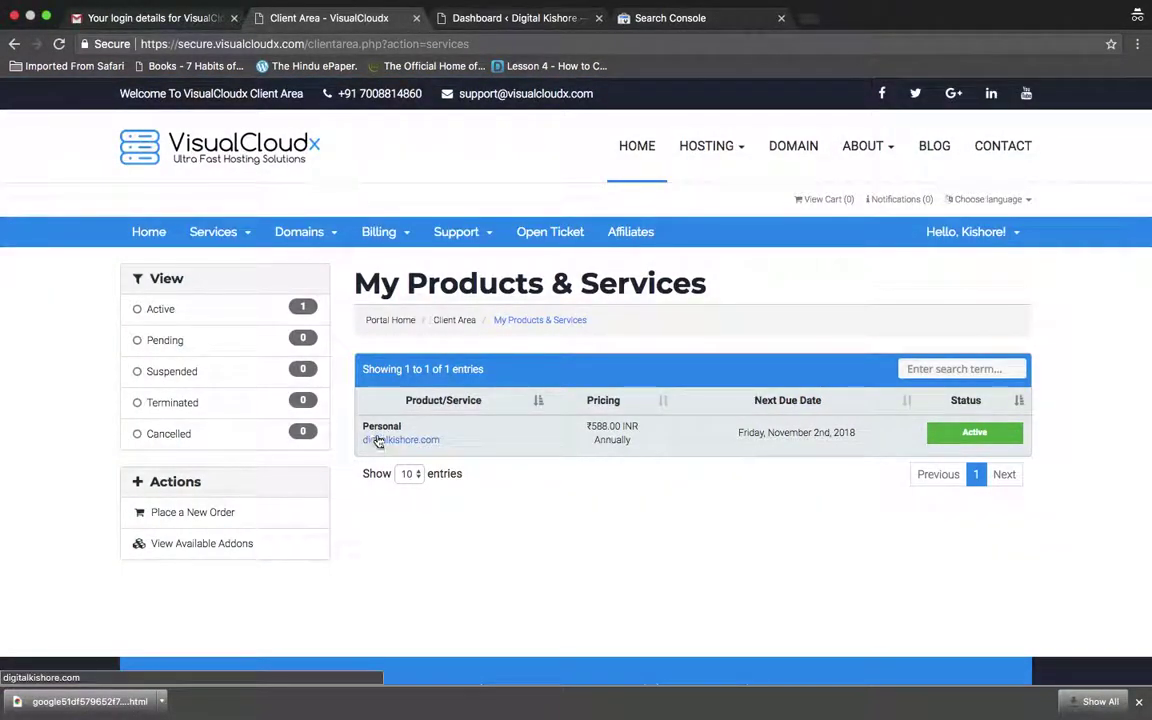
pyautogui.click(386, 432)
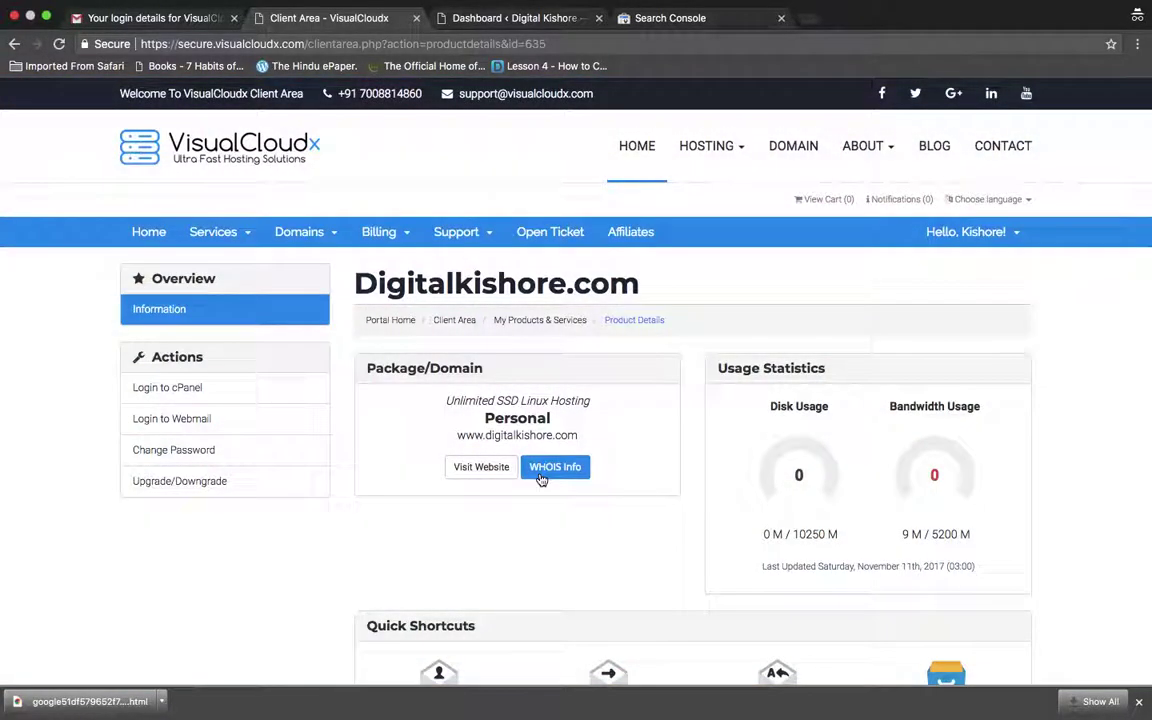
pyautogui.scroll(-1, 525, 471)
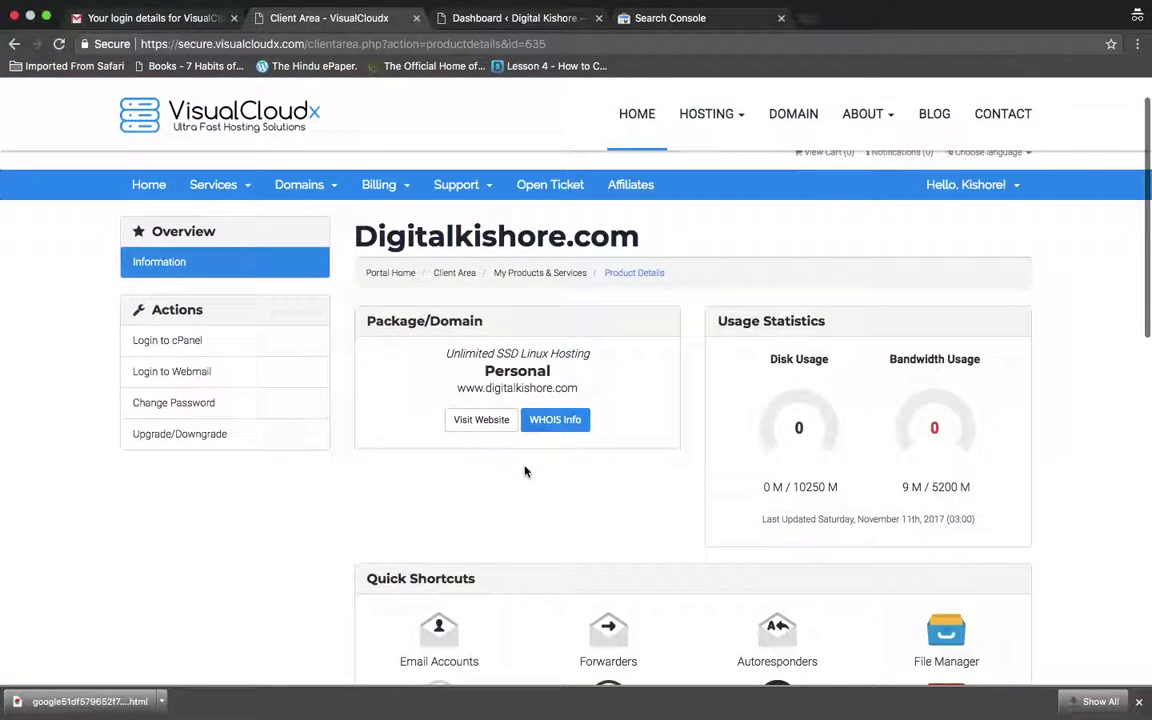
pyautogui.click(162, 339)
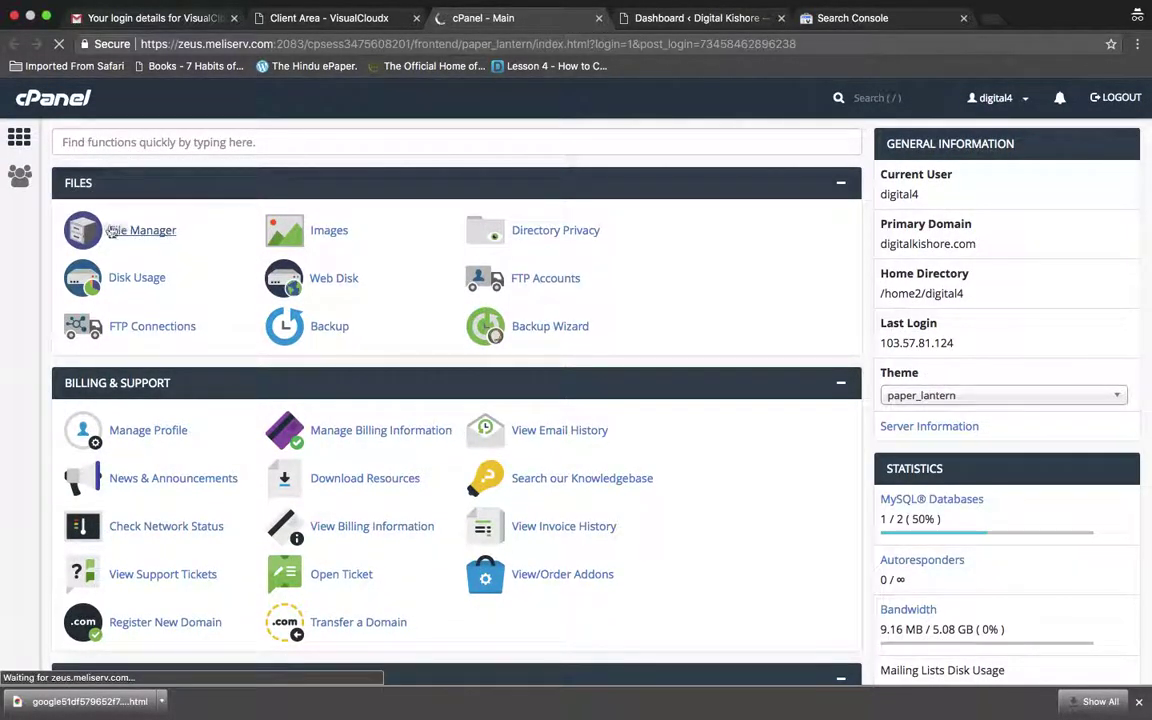
# Step: Open the public_html folder in cPanel's File Manager and start a file upload into it
pyautogui.click(152, 232)
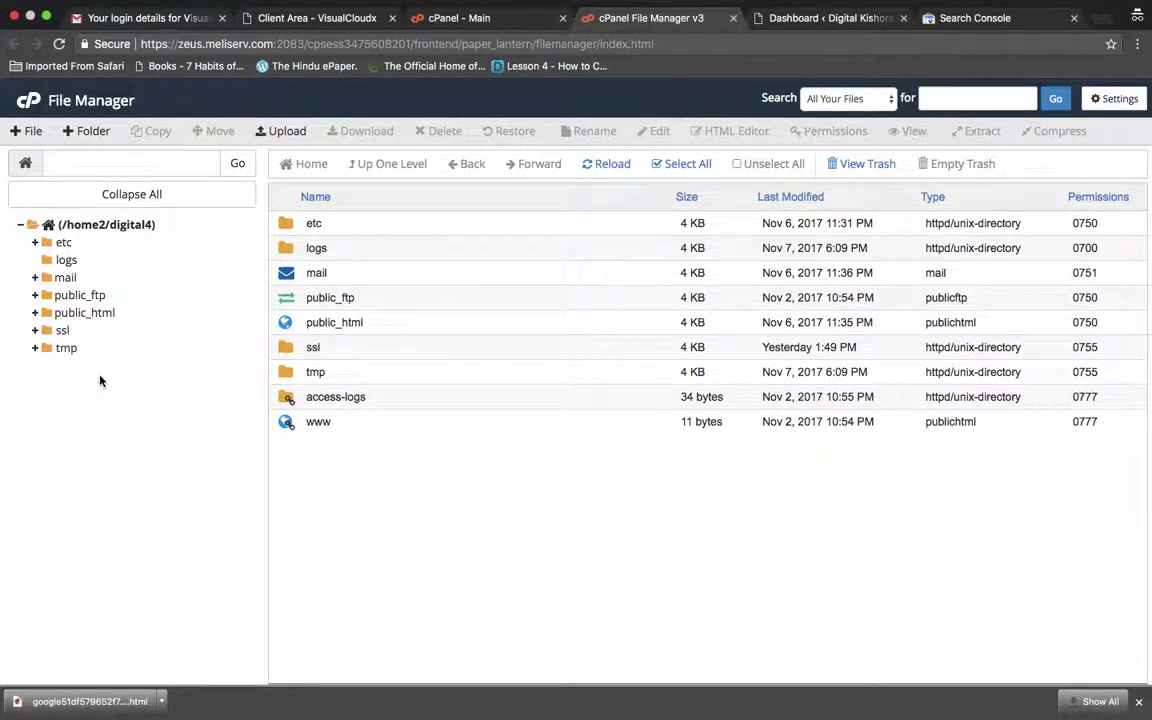
pyautogui.click(105, 316)
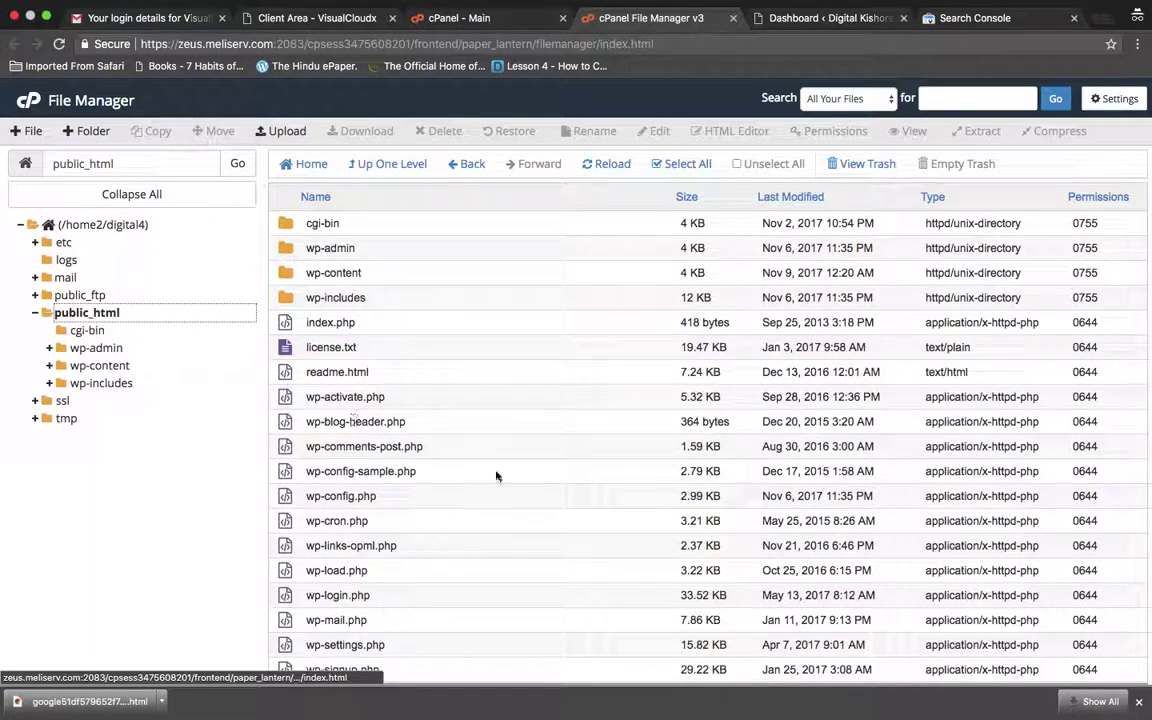
pyautogui.click(286, 128)
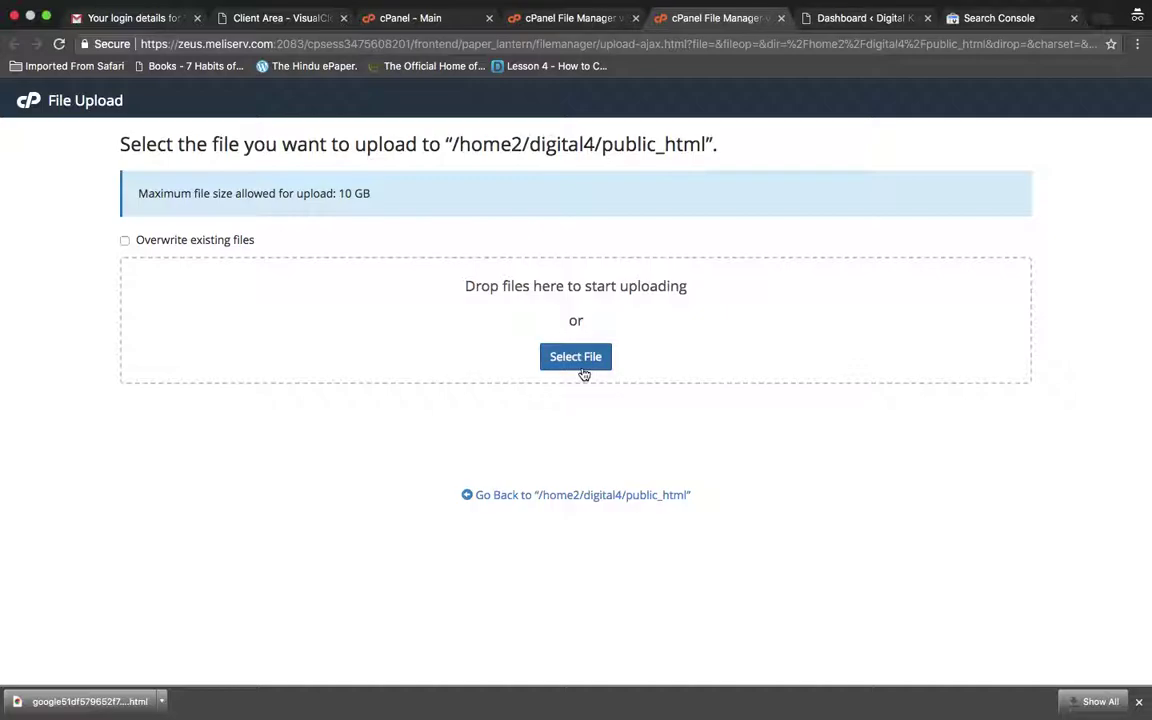
# Step: Upload the downloaded Google HTML verification file from the Downloads folder to public_html
pyautogui.click(580, 370)
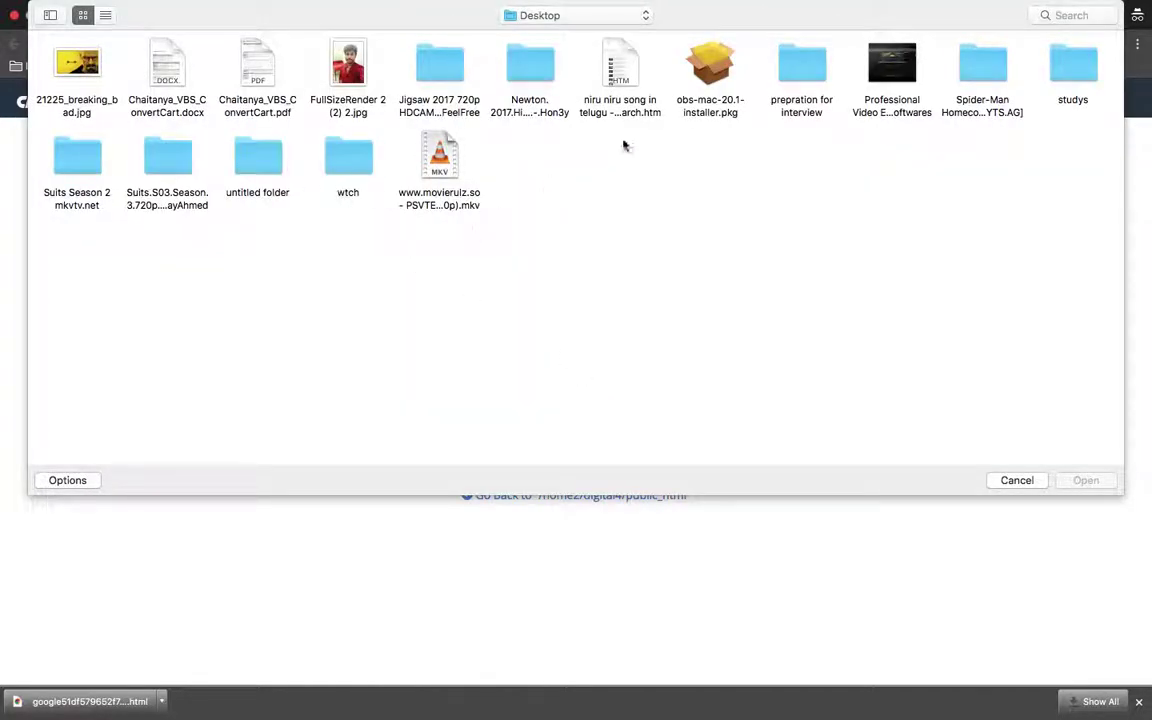
pyautogui.click(626, 19)
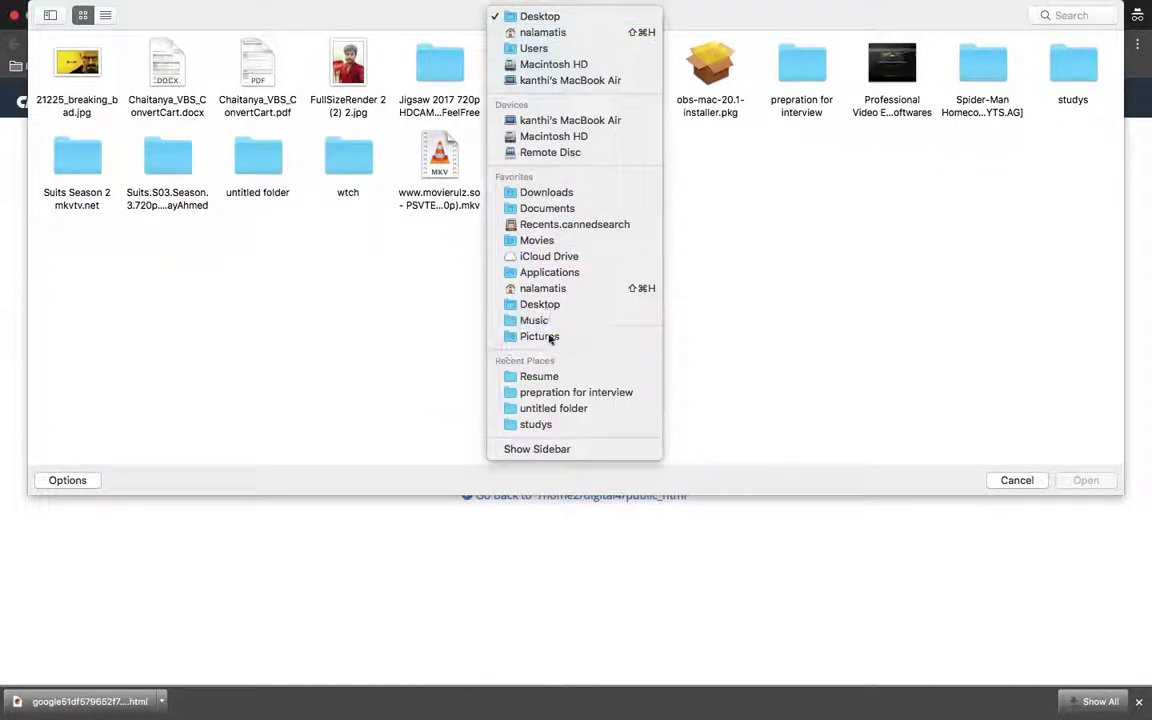
pyautogui.click(530, 193)
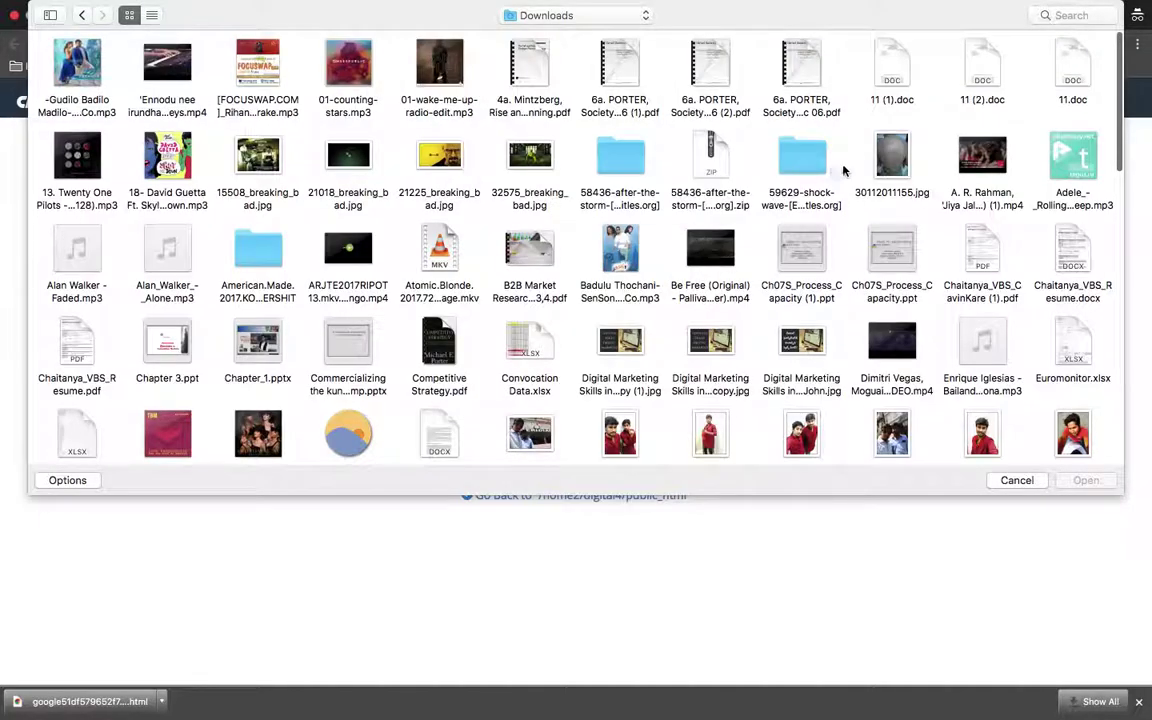
pyautogui.click(866, 196)
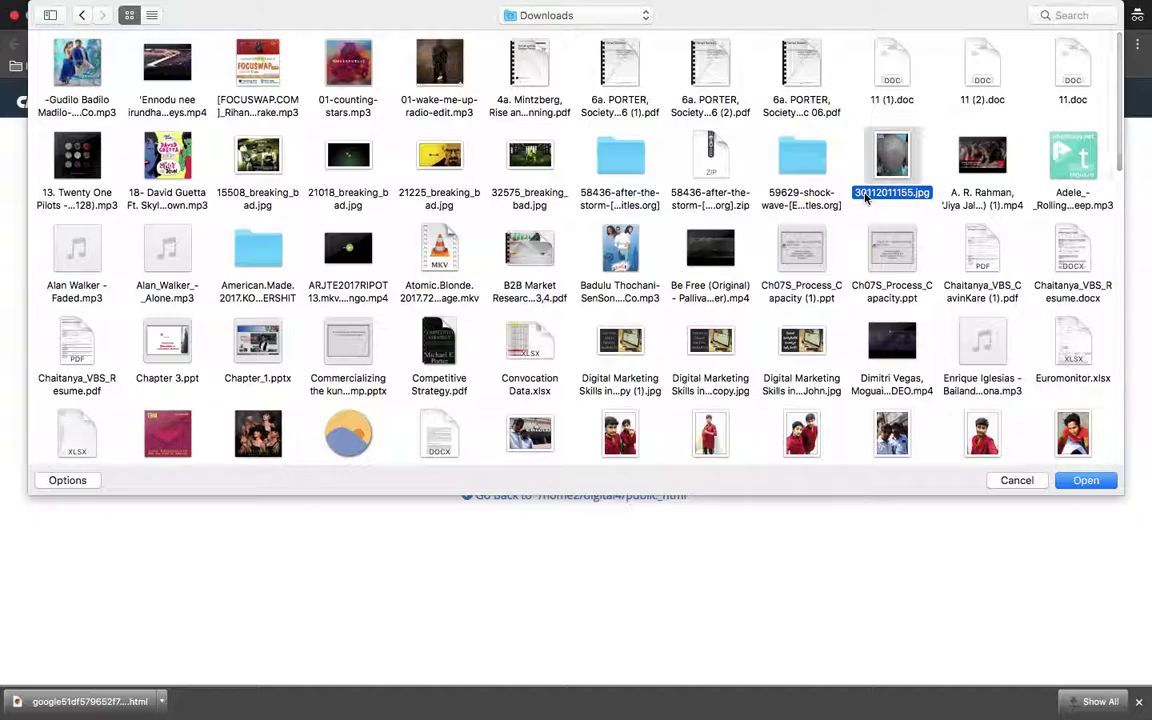
pyautogui.press('g')
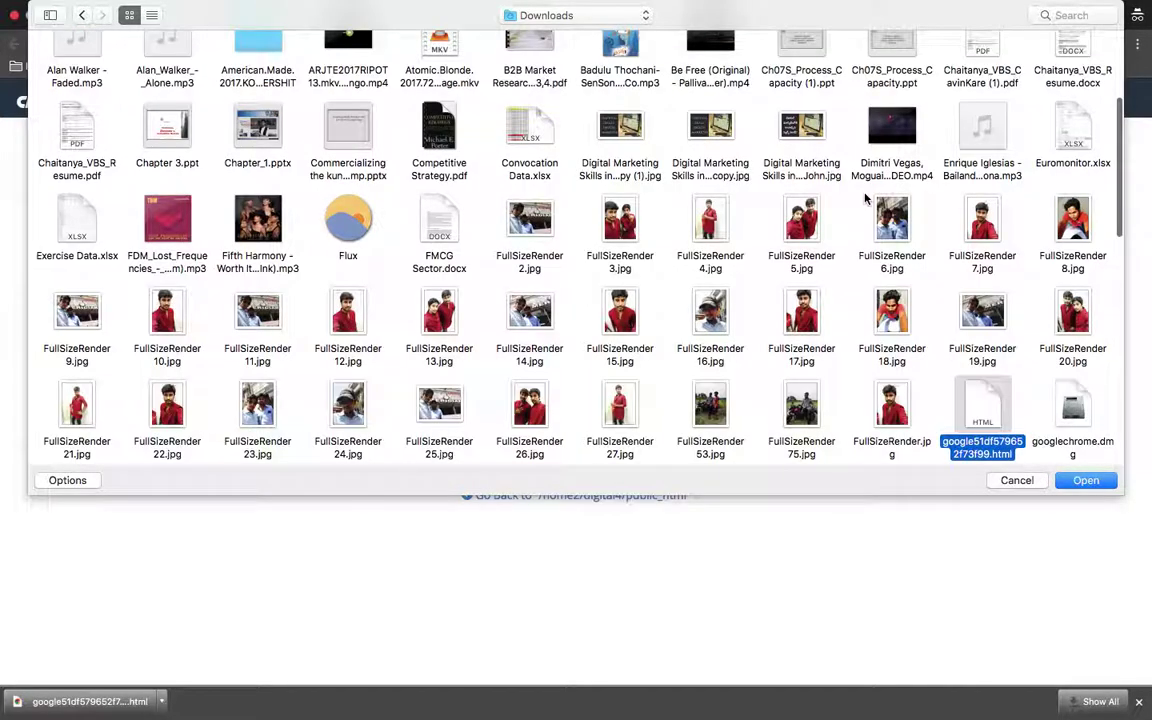
pyautogui.click(1088, 484)
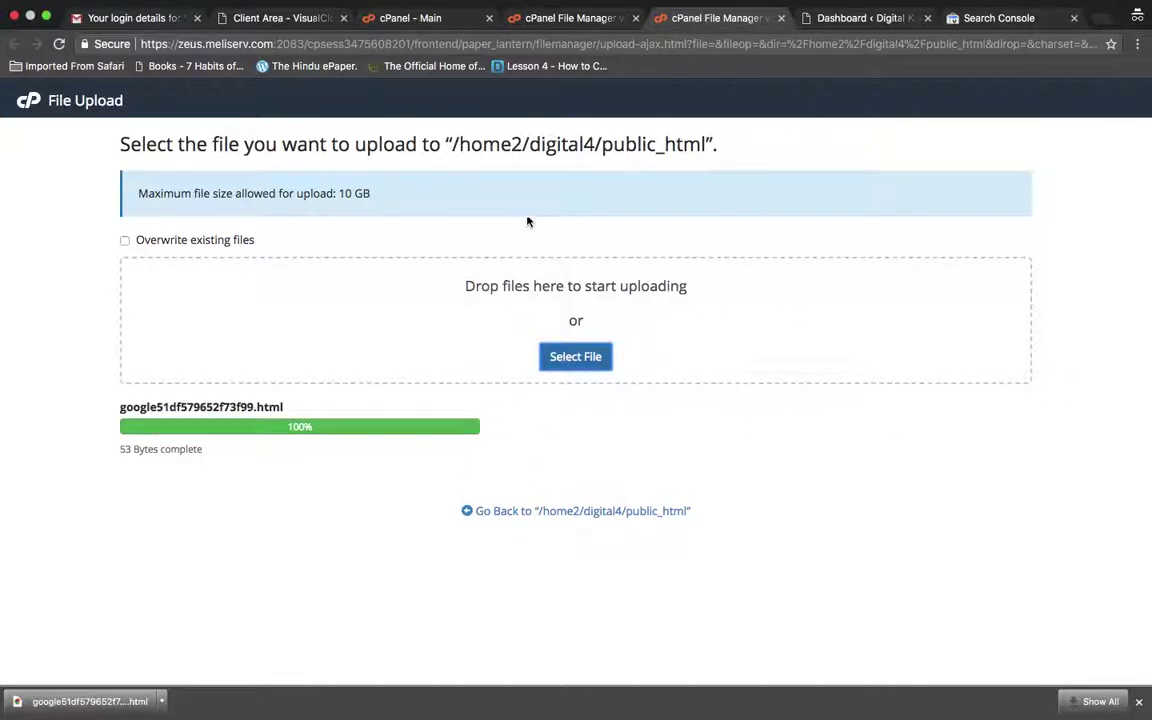
# Step: Check the uploaded verification file through Search Console's confirmation link and review the cPanel upload page, returning to the Search Console verification page
pyautogui.click(845, 24)
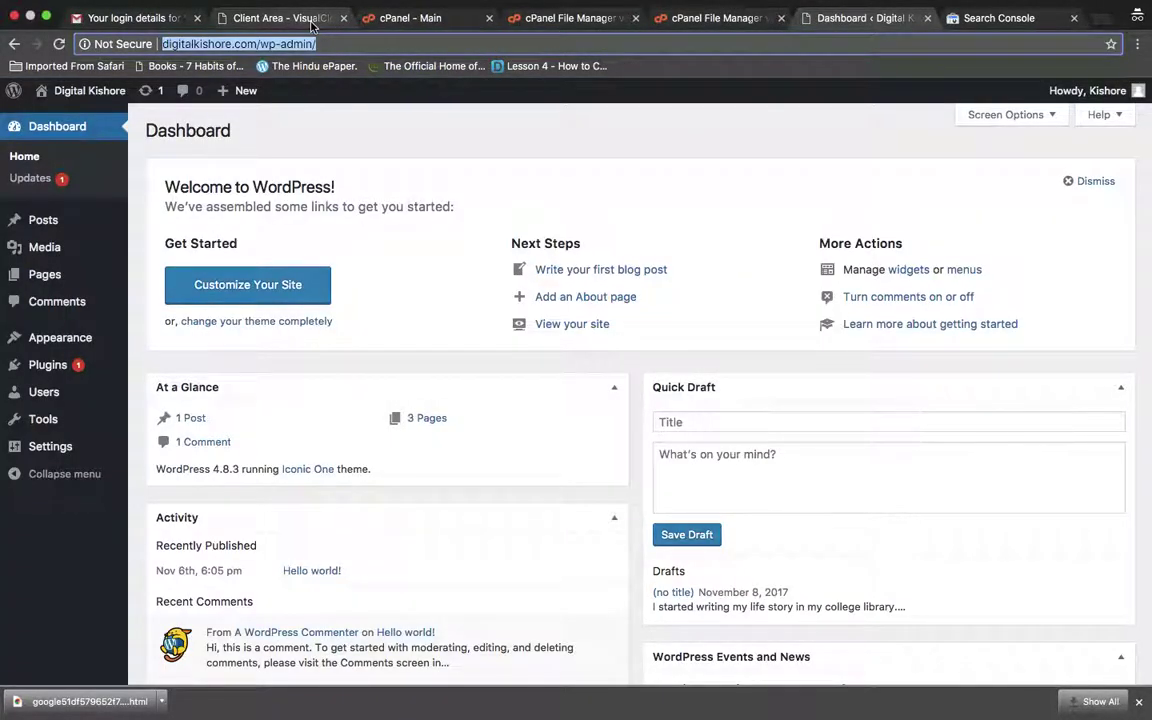
pyautogui.click(975, 20)
pyautogui.click(330, 372)
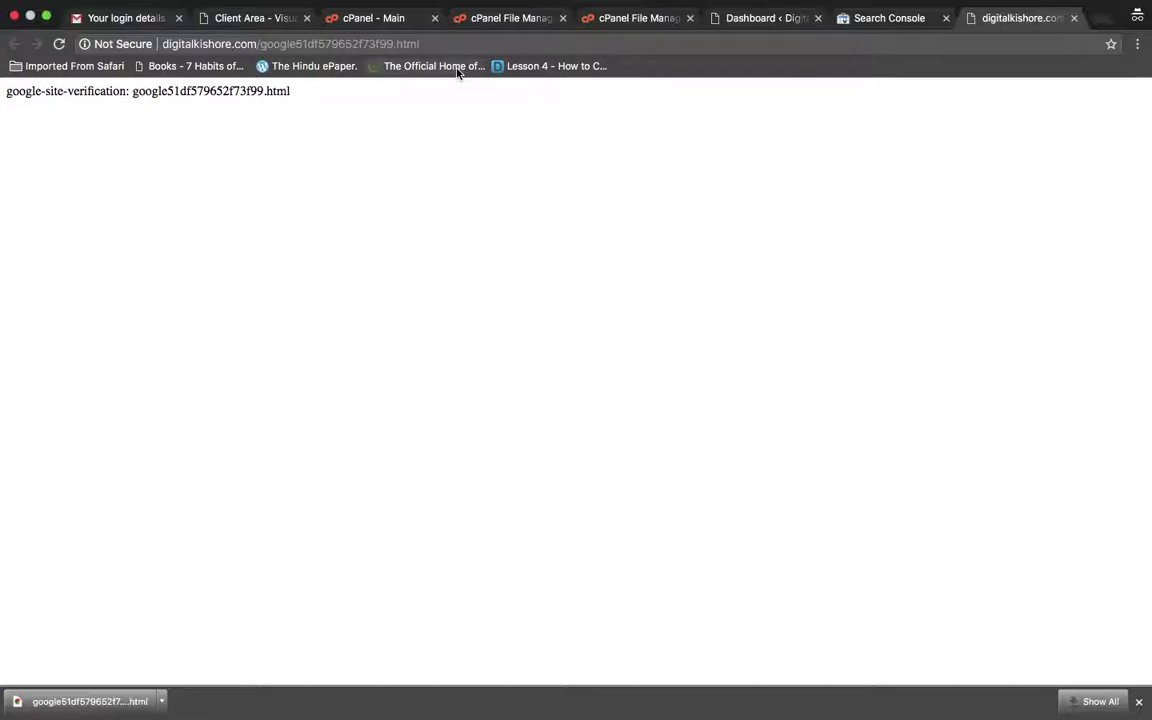
pyautogui.click(876, 22)
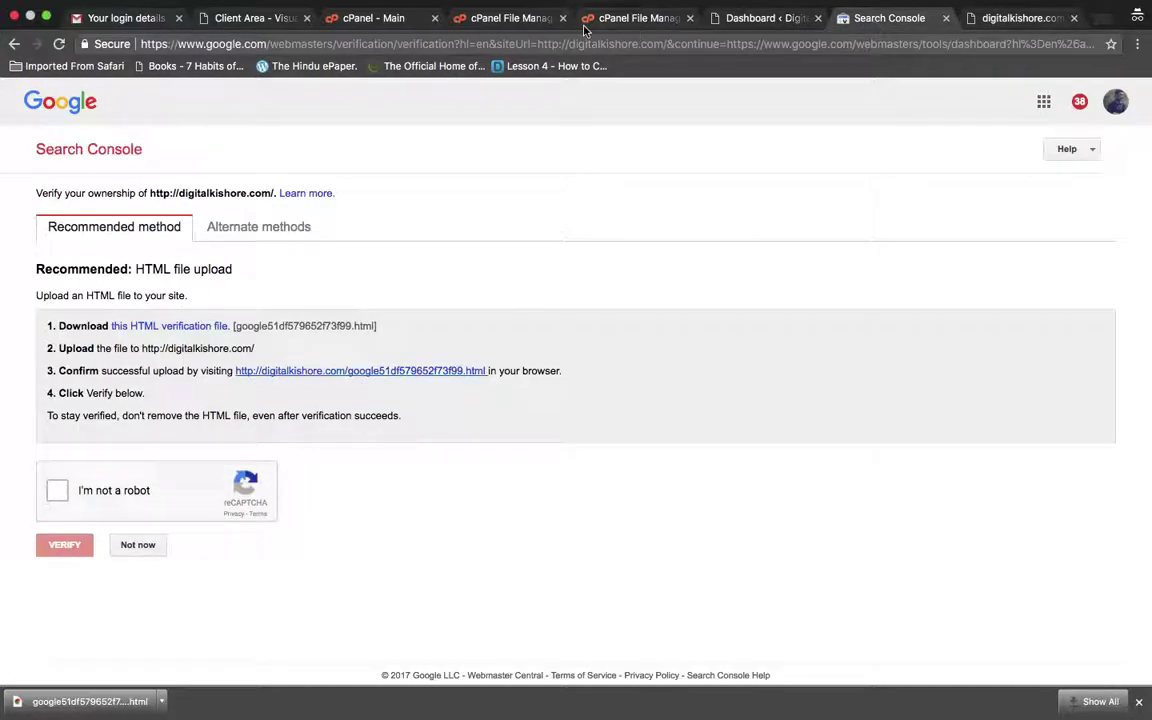
pyautogui.click(633, 19)
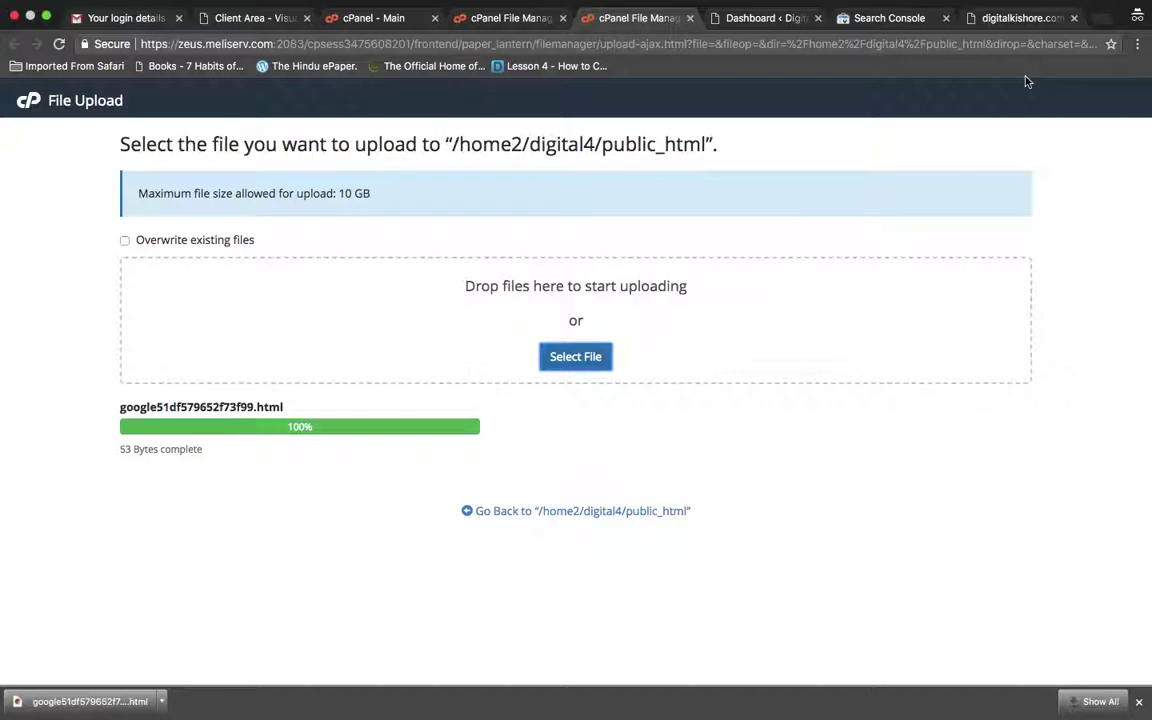
pyautogui.click(1018, 20)
pyautogui.click(887, 22)
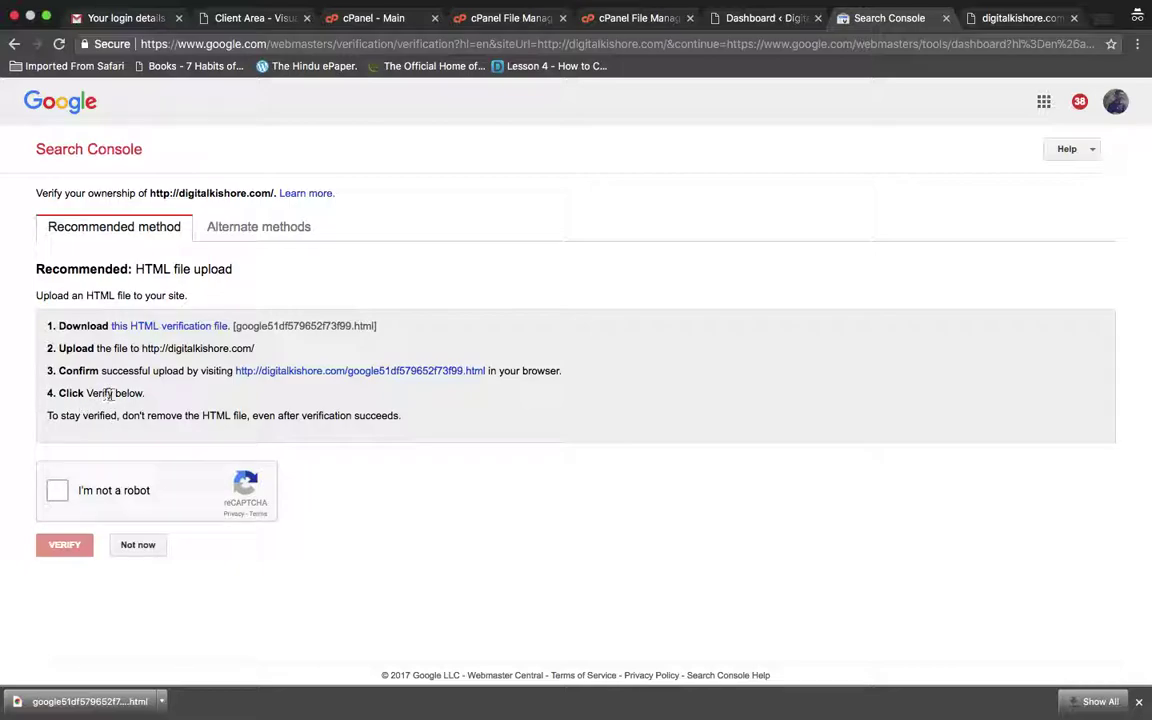
pyautogui.click(57, 492)
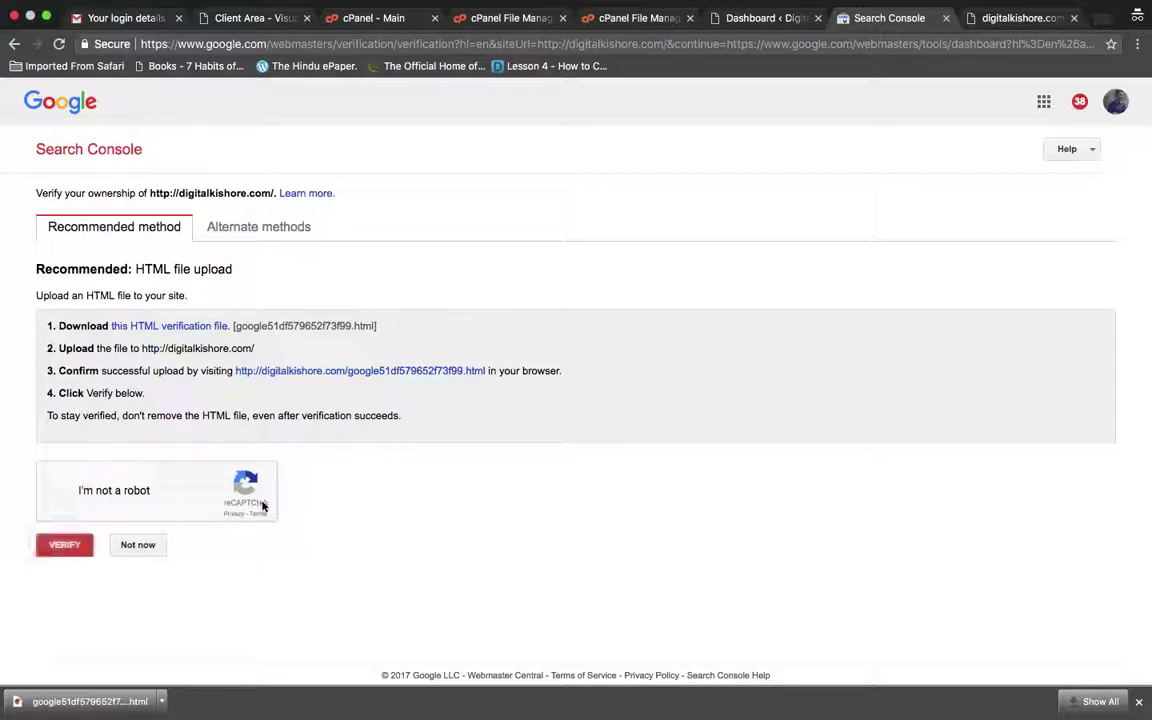
pyautogui.click(66, 545)
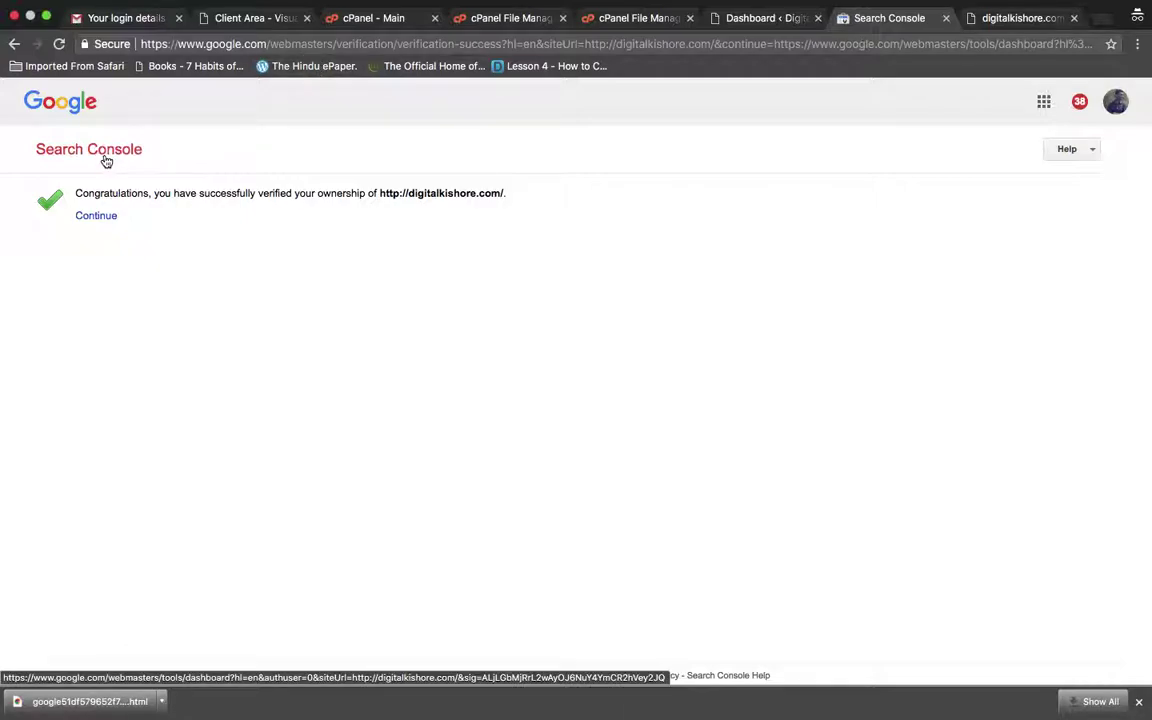
pyautogui.click(101, 219)
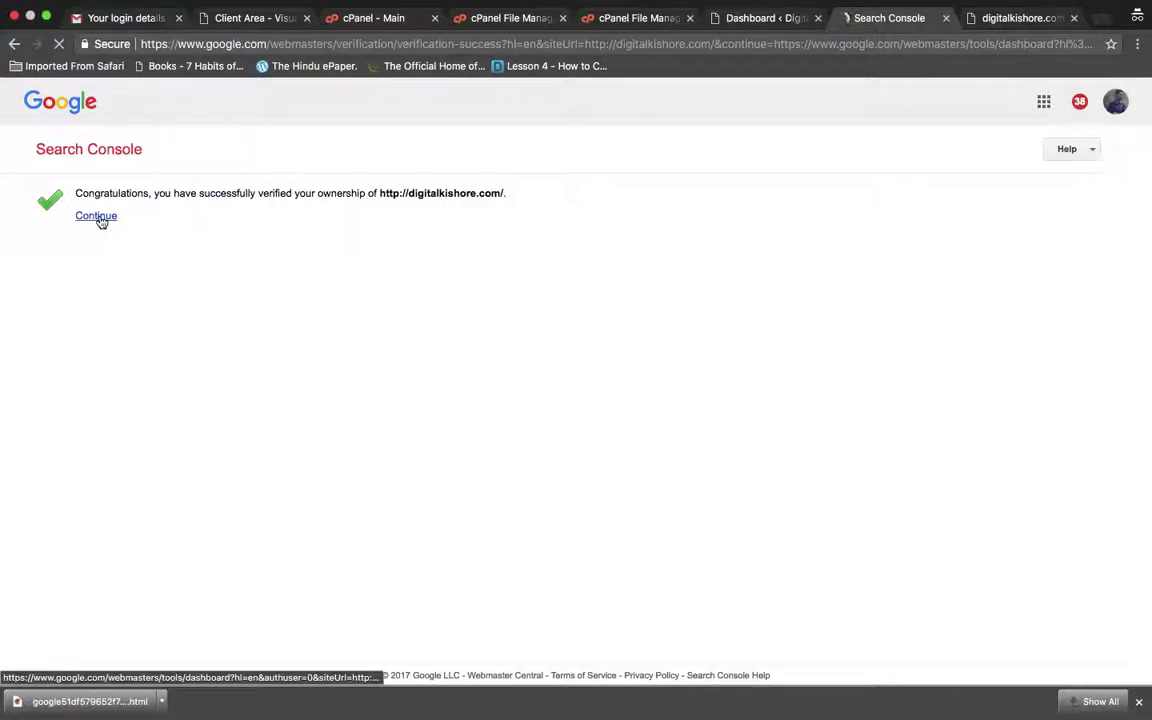